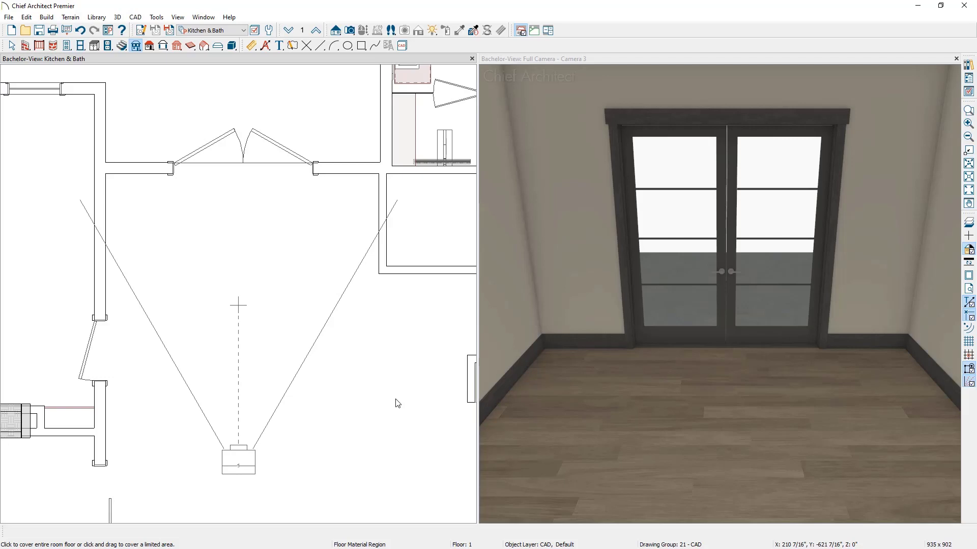
# - Draw a trial rectangular floor material region about 46" deep in front of the double doors, and delete it
pyautogui.click(47, 18)
pyautogui.moveTo(65, 85)
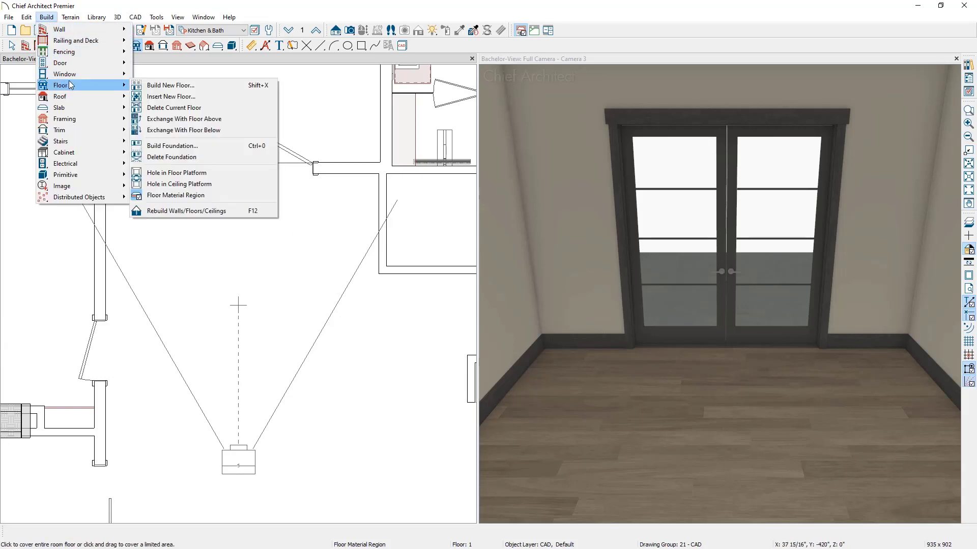
pyautogui.click(219, 196)
pyautogui.moveTo(342, 197); pyautogui.dragTo(142, 271)
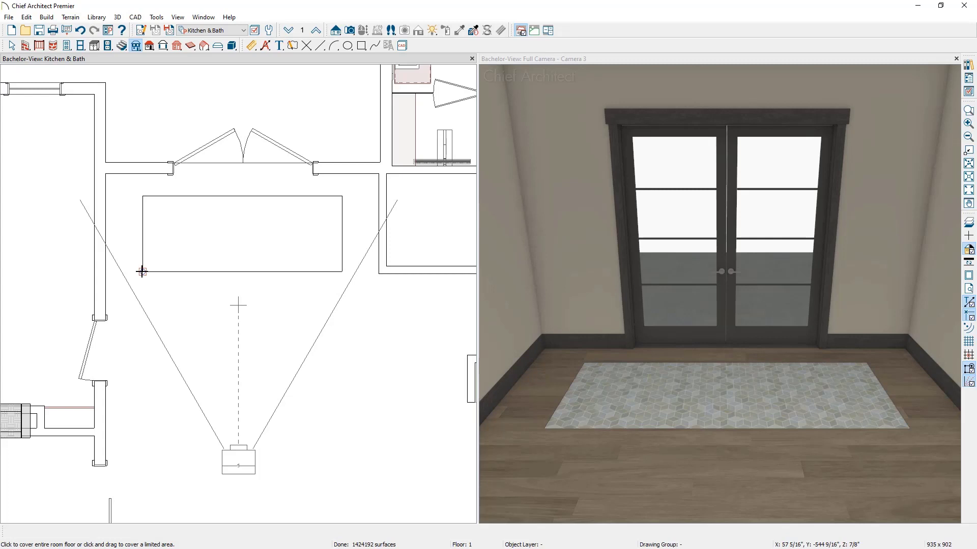
pyautogui.click(141, 272)
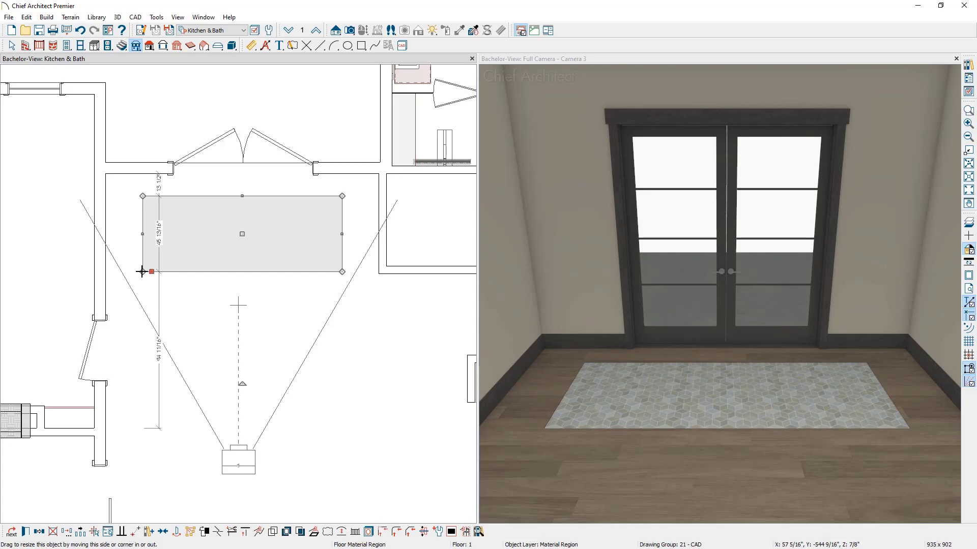
pyautogui.press('Delete')
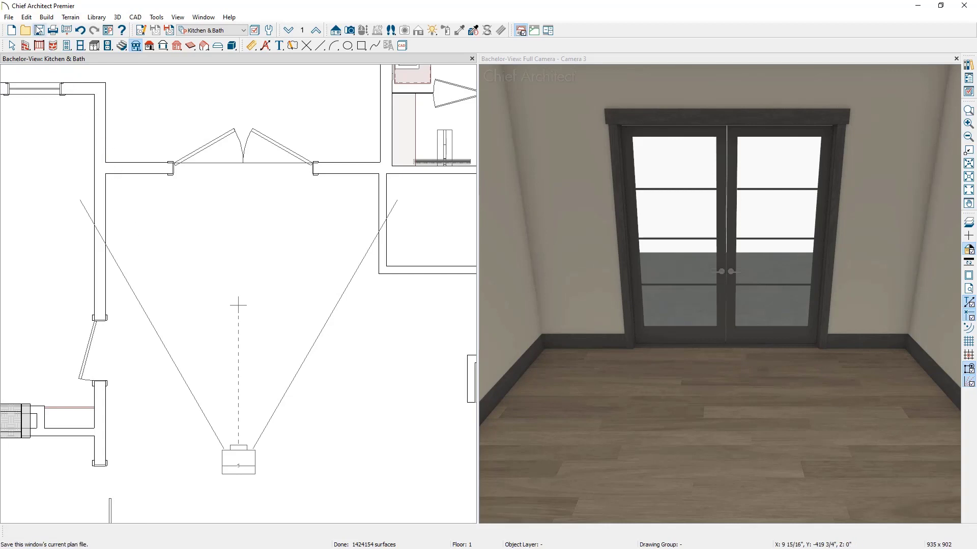
# - Check the material layers and the Cut Finish Layers of Parent Object option in the floor material region defaults
pyautogui.click(26, 16)
pyautogui.click(57, 240)
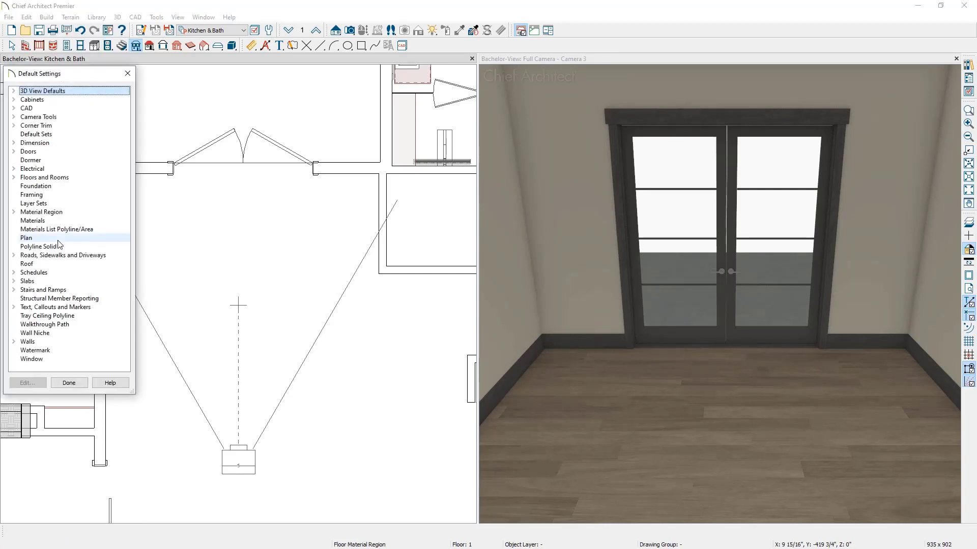
pyautogui.click(14, 213)
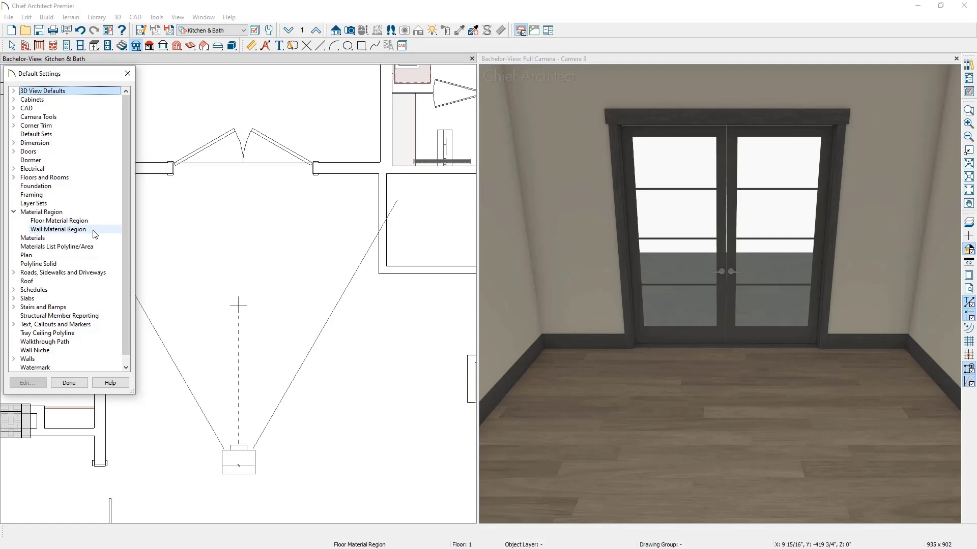
pyautogui.doubleClick(76, 221)
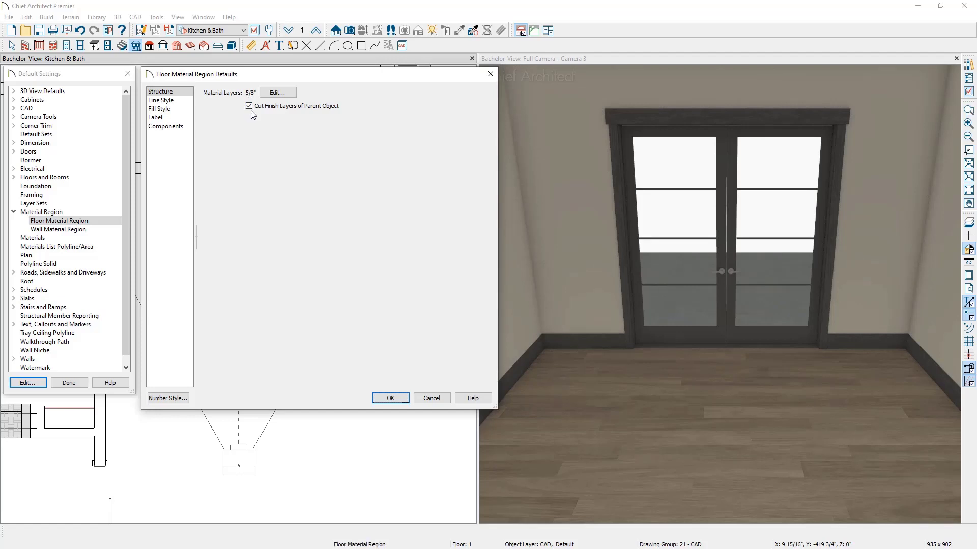
pyautogui.click(294, 108)
pyautogui.click(433, 399)
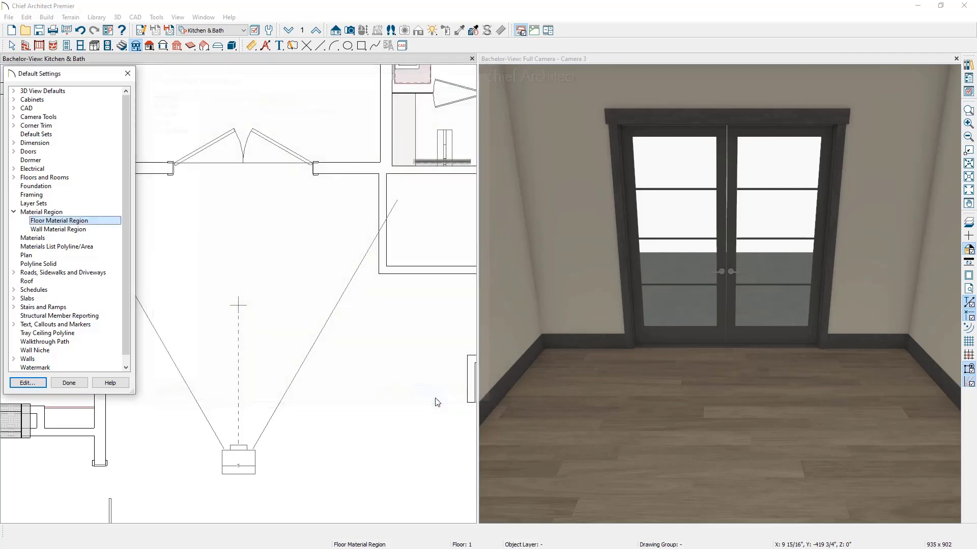
# - Check the floor finish thickness in the 1st Floor defaults, closing them without changes
pyautogui.click(14, 177)
pyautogui.click(24, 194)
pyautogui.click(41, 212)
pyautogui.doubleClick(41, 212)
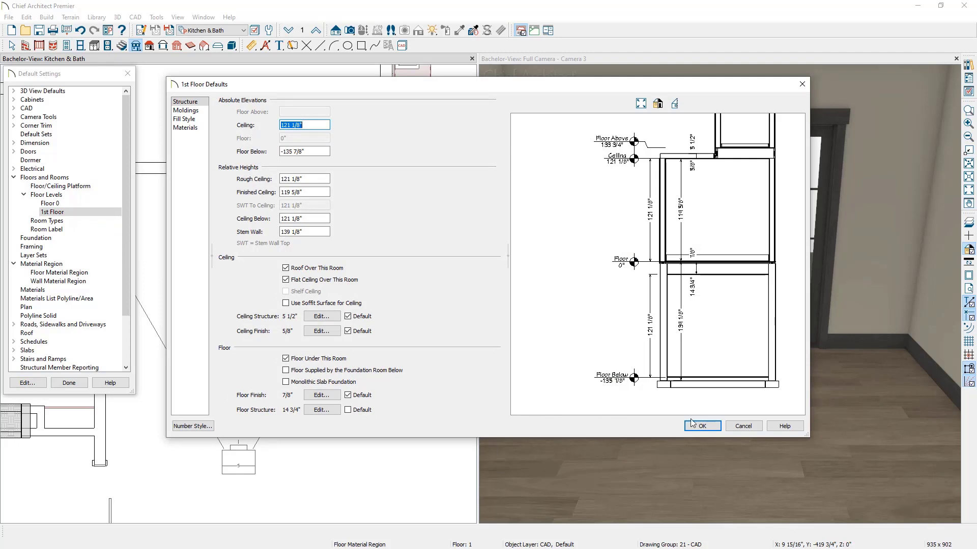
pyautogui.click(743, 426)
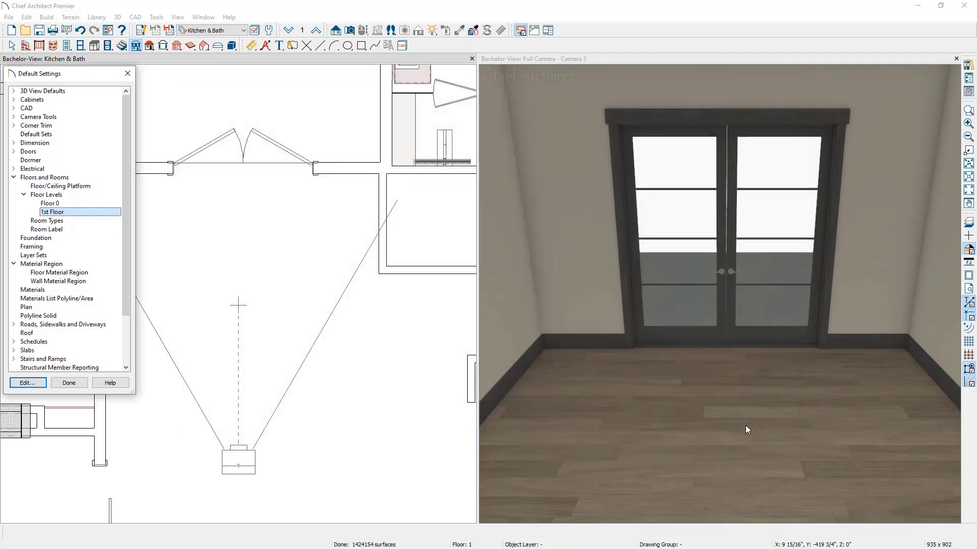
# - In the floor material region defaults, insert a layer below the tile and assign it the Thinset Mortar material
pyautogui.doubleClick(100, 274)
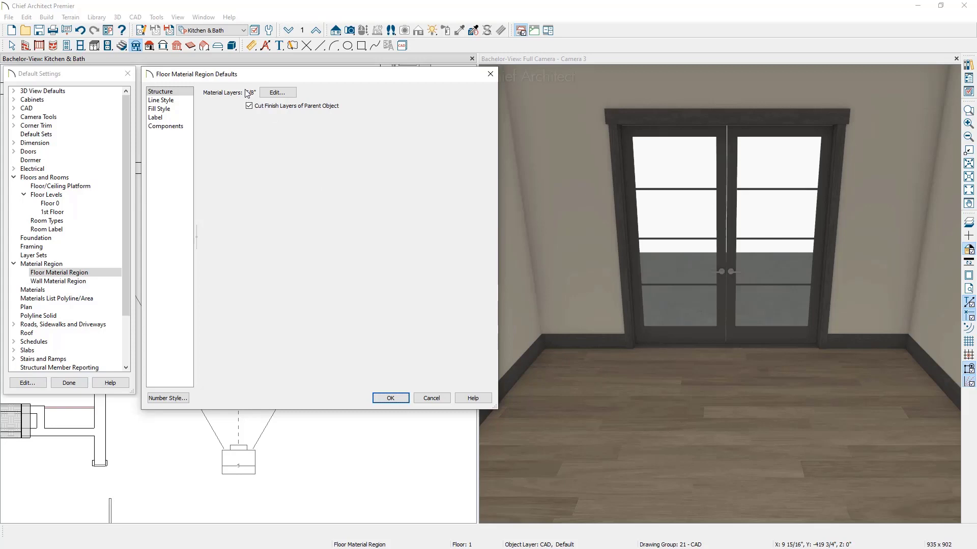
pyautogui.click(270, 97)
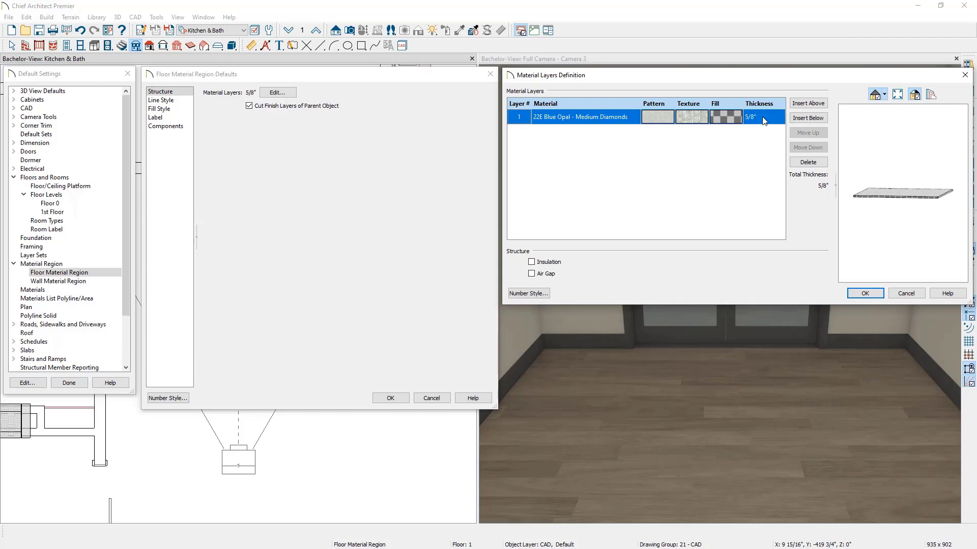
pyautogui.click(797, 119)
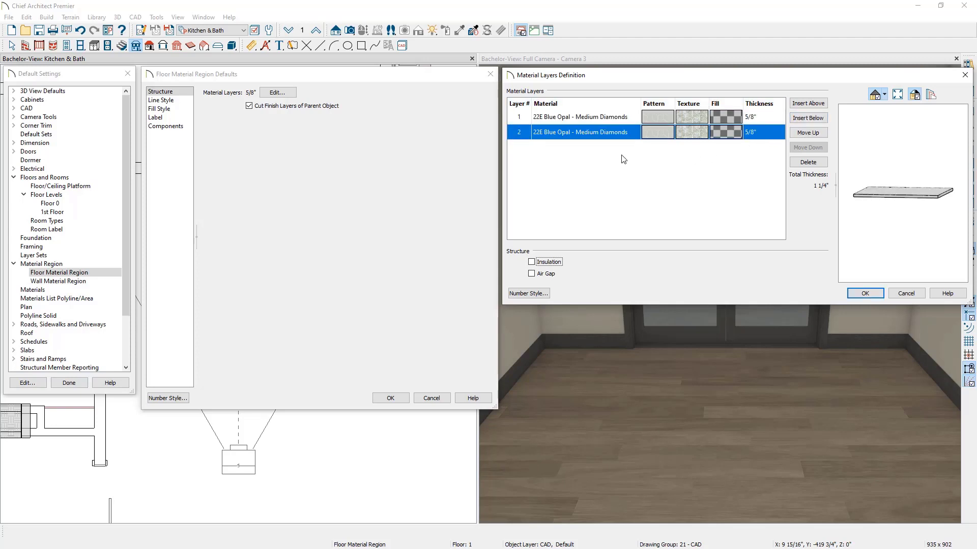
pyautogui.click(604, 136)
pyautogui.click(604, 138)
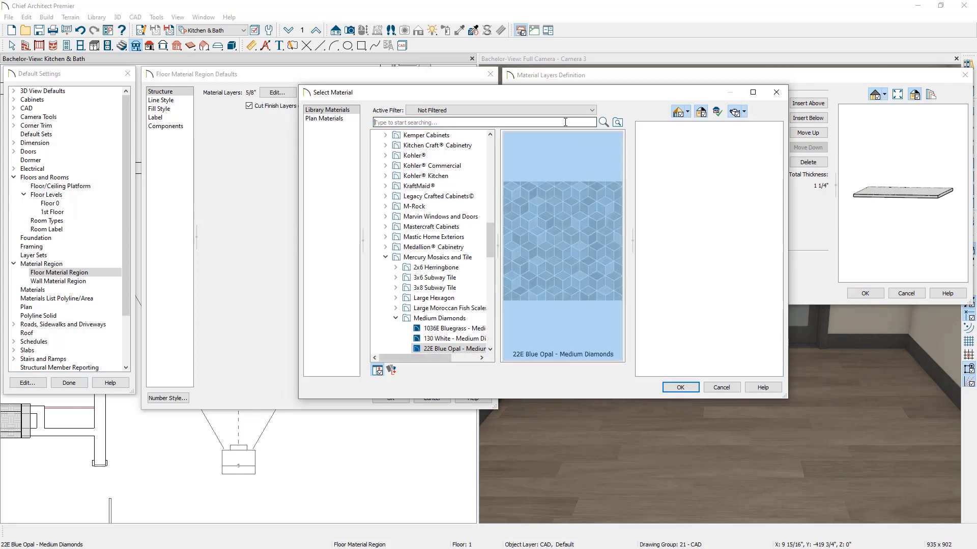
pyautogui.write('thinset mor')
pyautogui.press('Return')
pyautogui.click(468, 159)
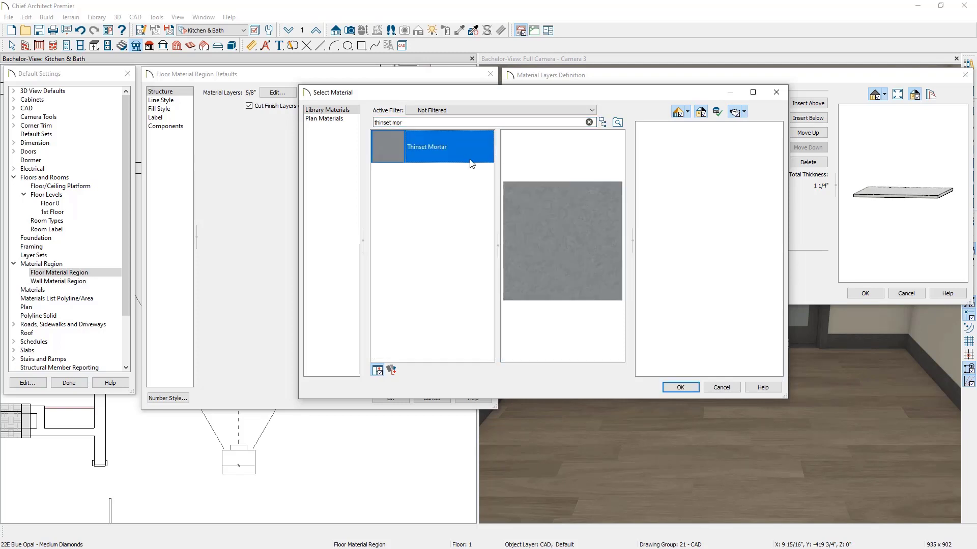
pyautogui.click(688, 388)
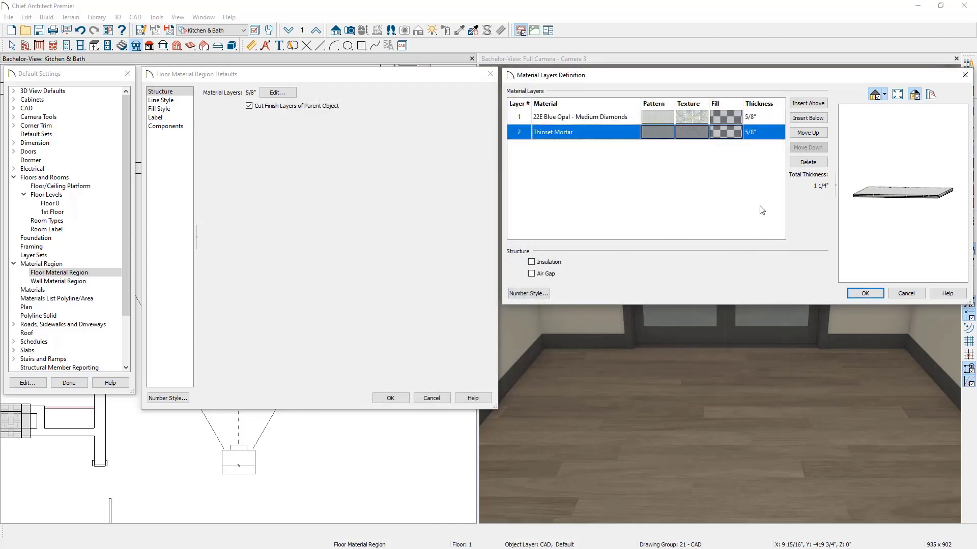
# - Set the Thinset Mortar layer's thickness to 1/4" and accept the material layer definition
pyautogui.click(762, 135)
pyautogui.write('1/4')
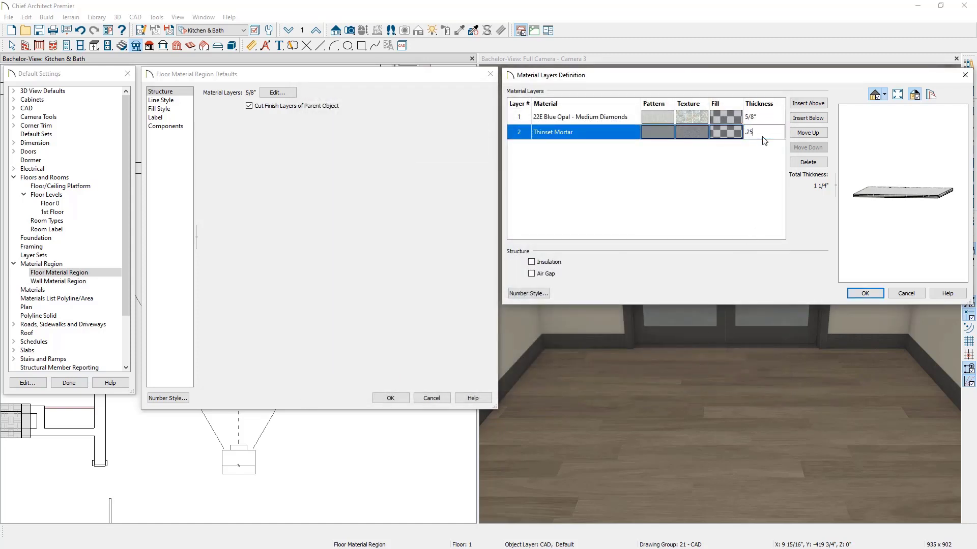
pyautogui.press('Return')
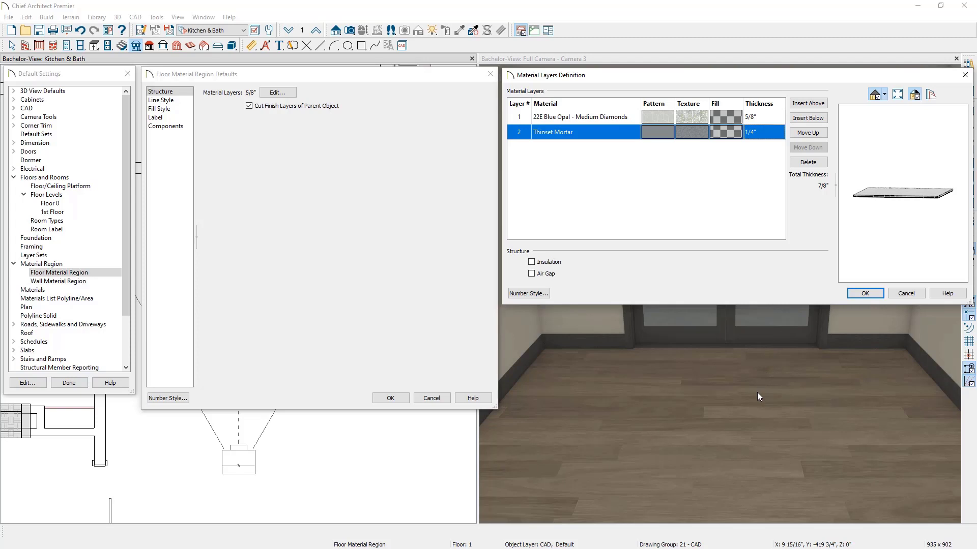
pyautogui.click(865, 293)
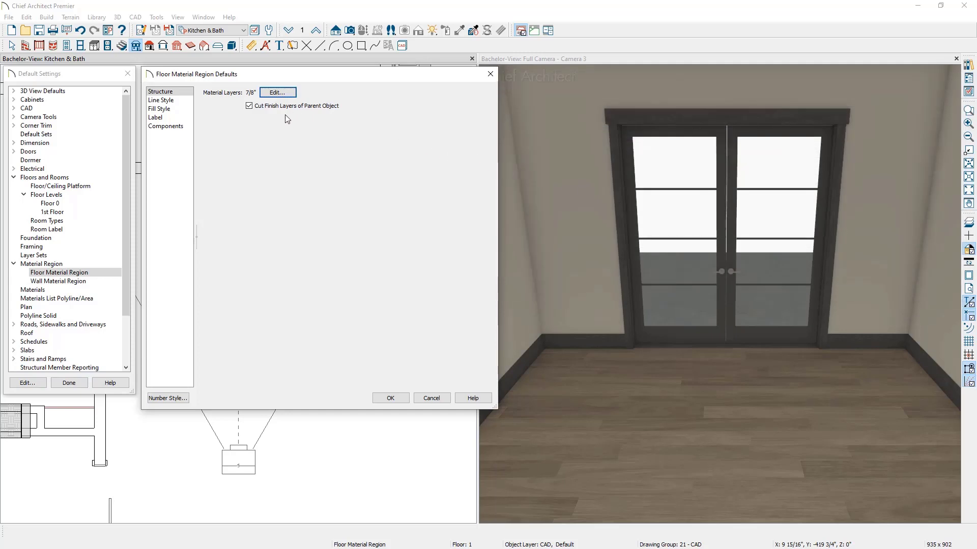
# - Set the default floor material region's fill pattern to Hatch, review its label and components, and save the defaults
pyautogui.click(184, 101)
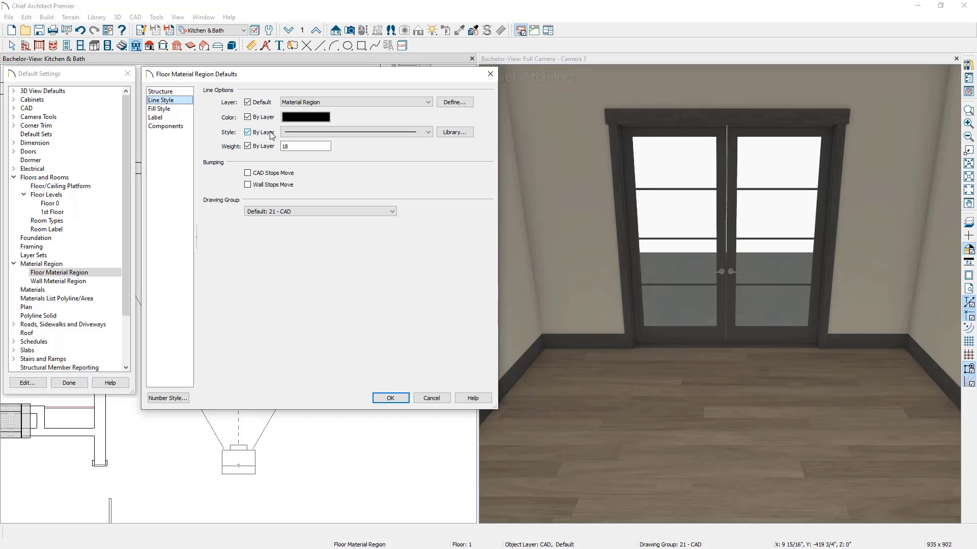
pyautogui.click(185, 109)
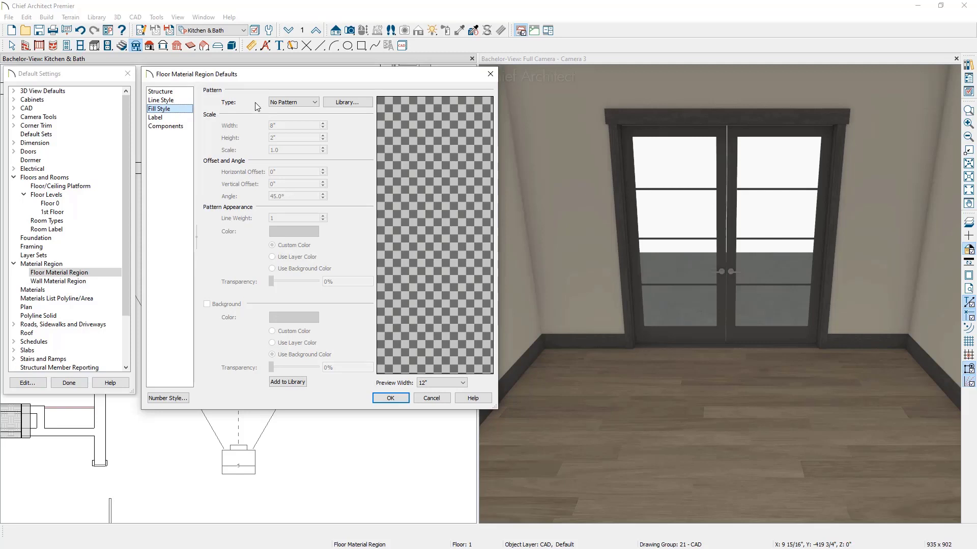
pyautogui.click(274, 103)
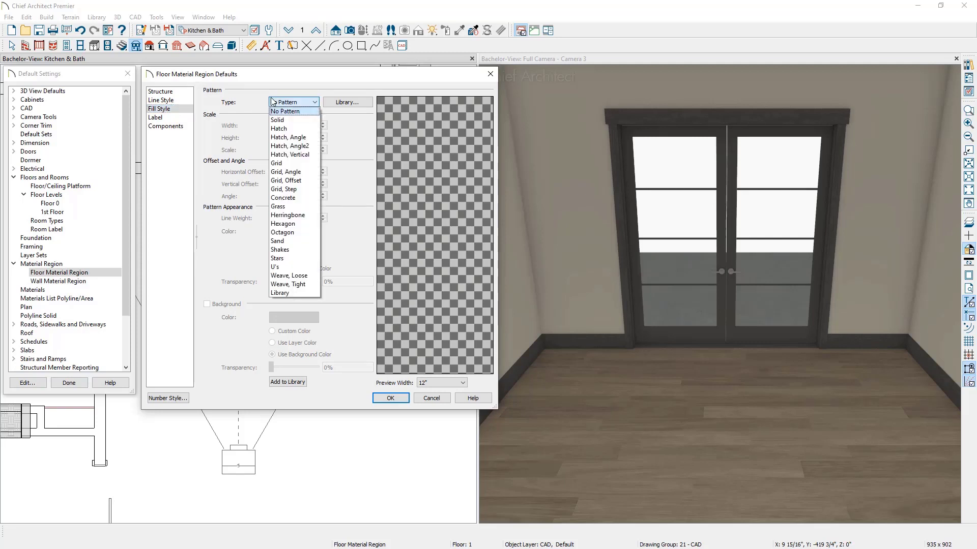
pyautogui.click(282, 129)
pyautogui.click(182, 119)
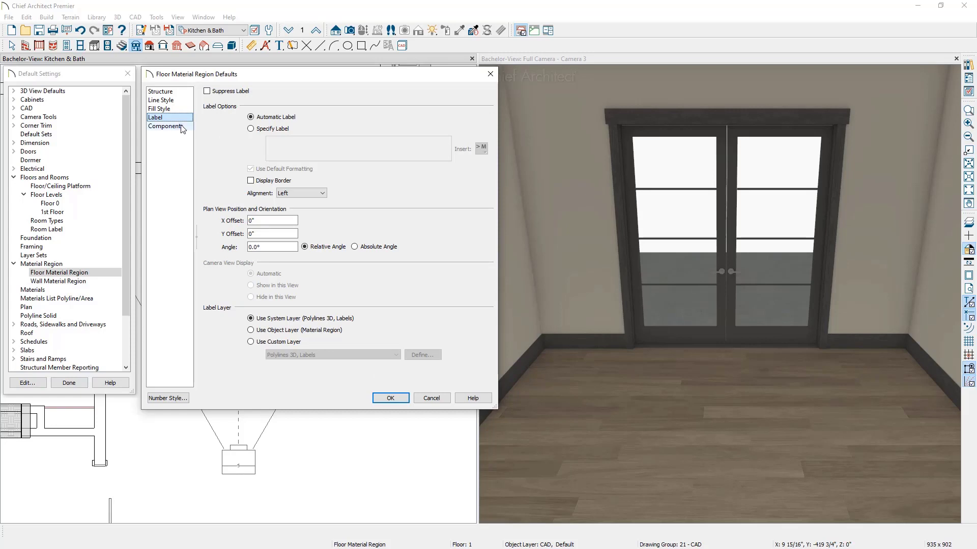
pyautogui.click(182, 127)
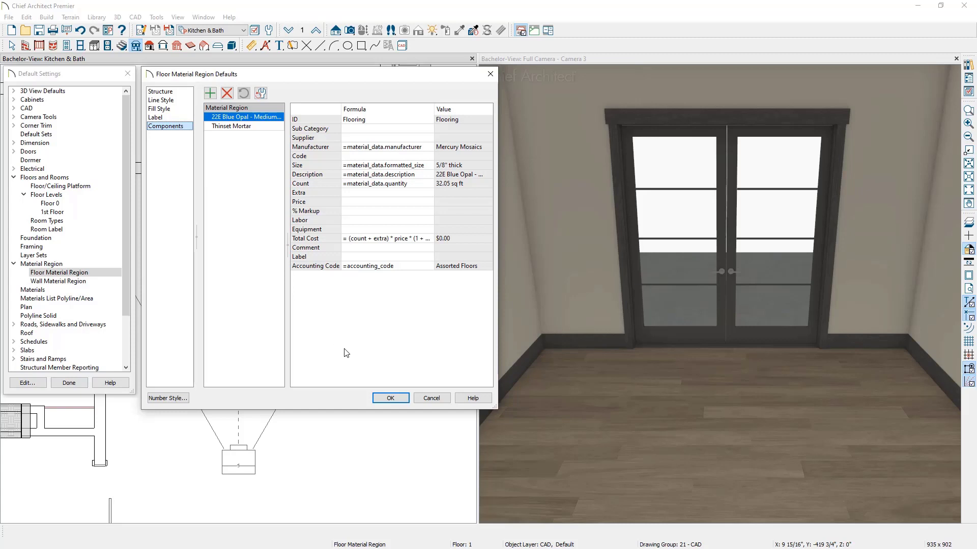
pyautogui.click(382, 398)
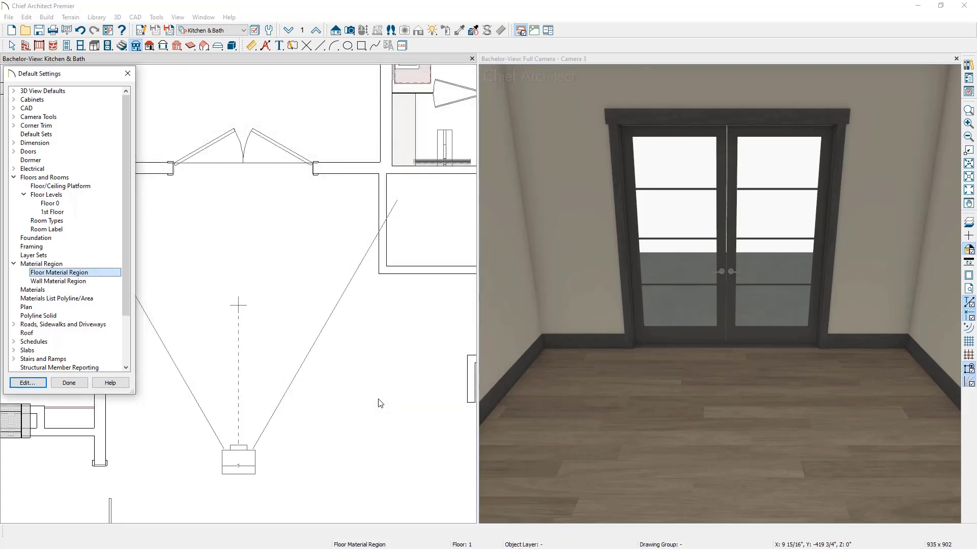
pyautogui.click(70, 384)
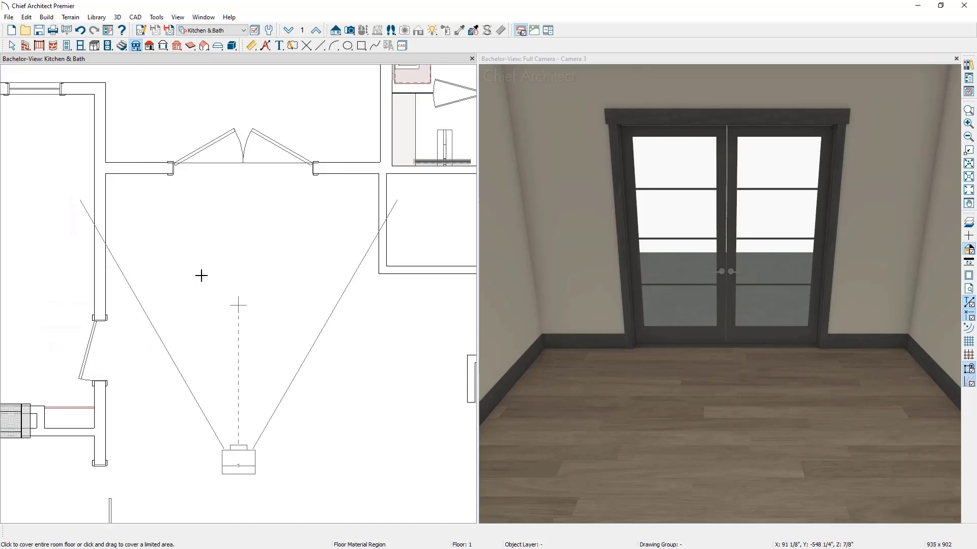
# - Draw a rectangular floor material region about 122" wide in front of the double doors
pyautogui.click(46, 17)
pyautogui.moveTo(66, 86)
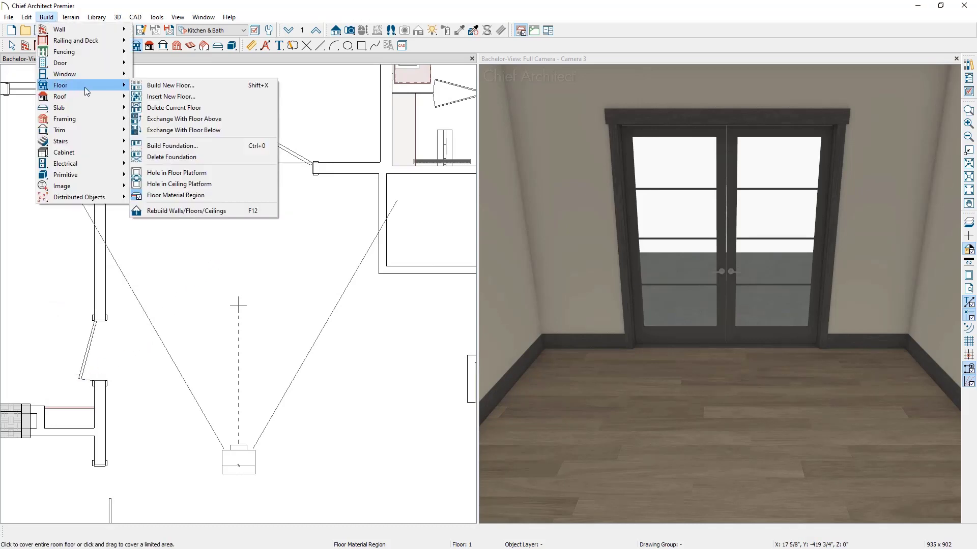
pyautogui.click(165, 196)
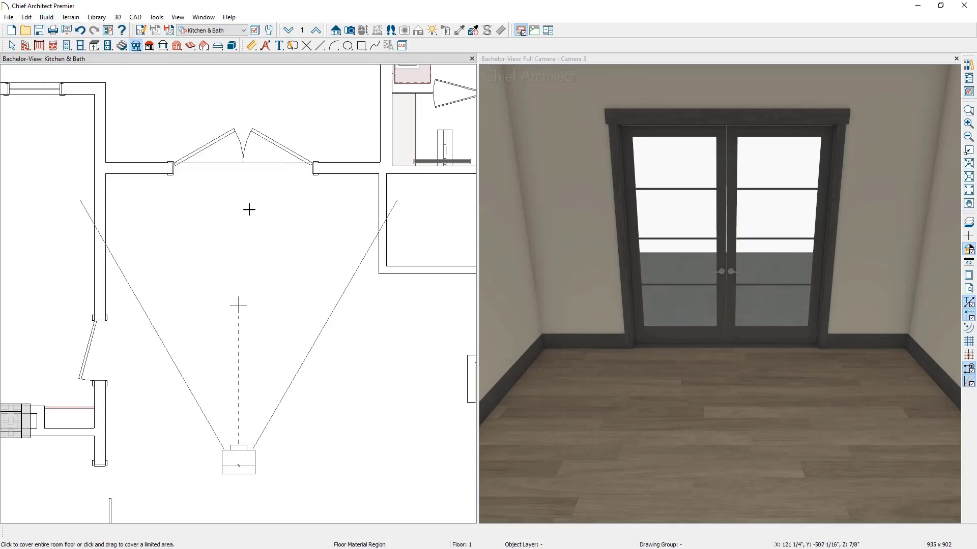
pyautogui.moveTo(343, 201); pyautogui.dragTo(141, 278)
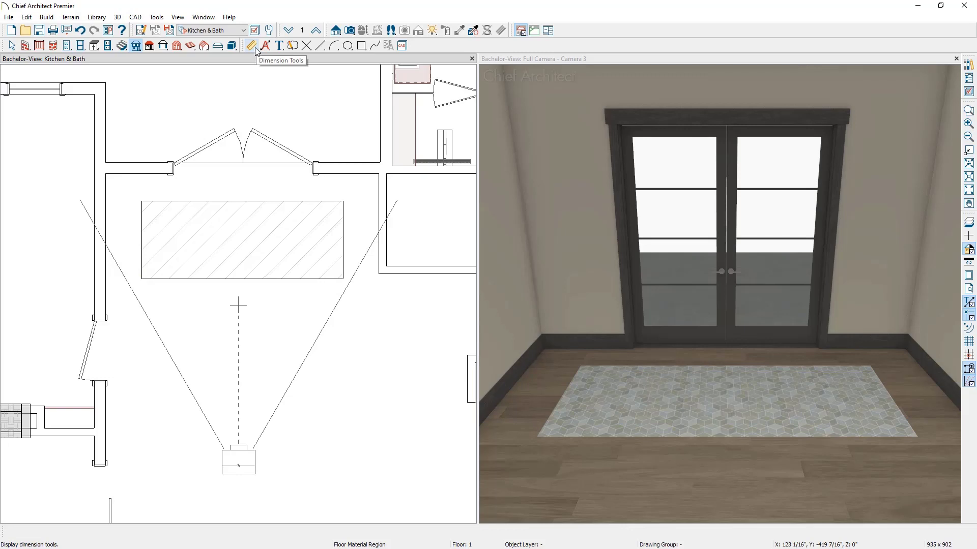
# - Set the distance from the material region's right edge to the adjacent wall to 15" using its temporary dimension
pyautogui.click(178, 17)
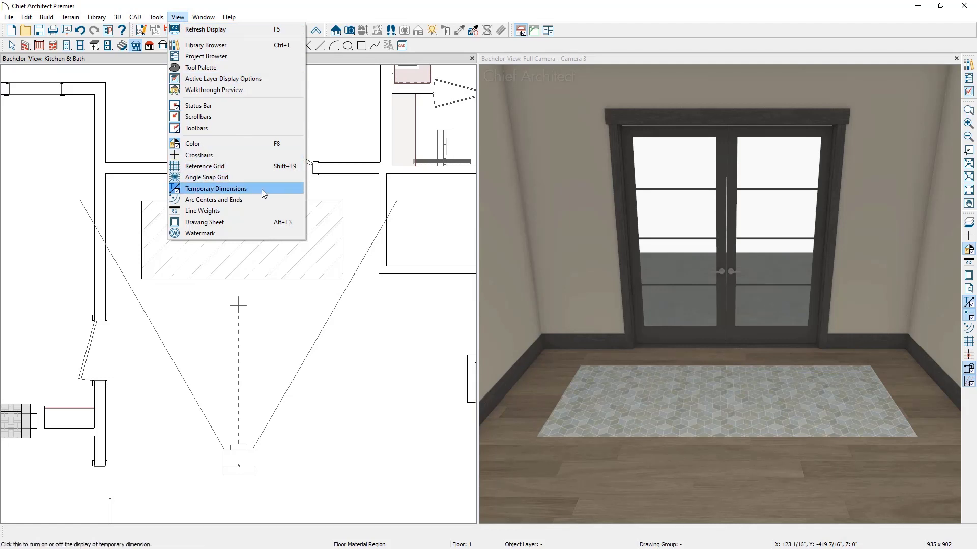
pyautogui.click(343, 238)
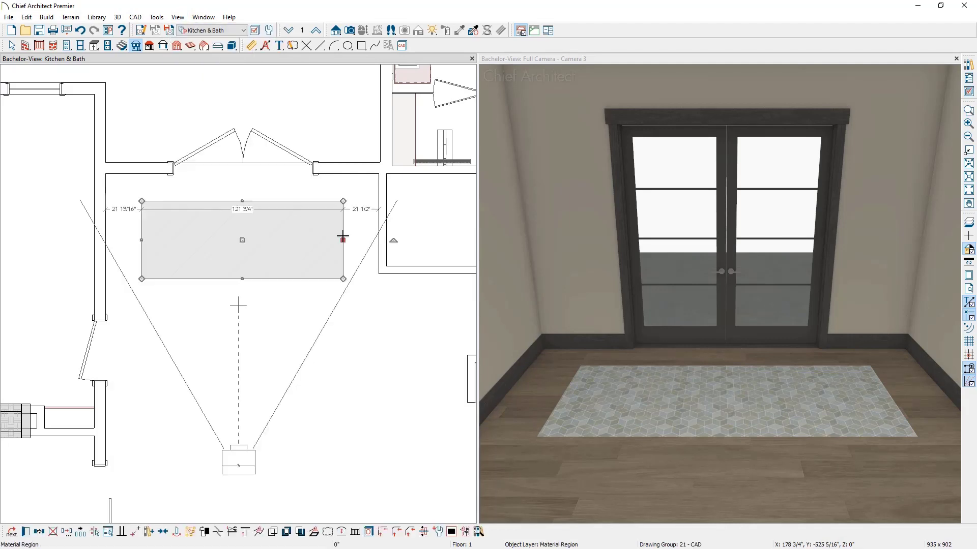
pyautogui.click(358, 213)
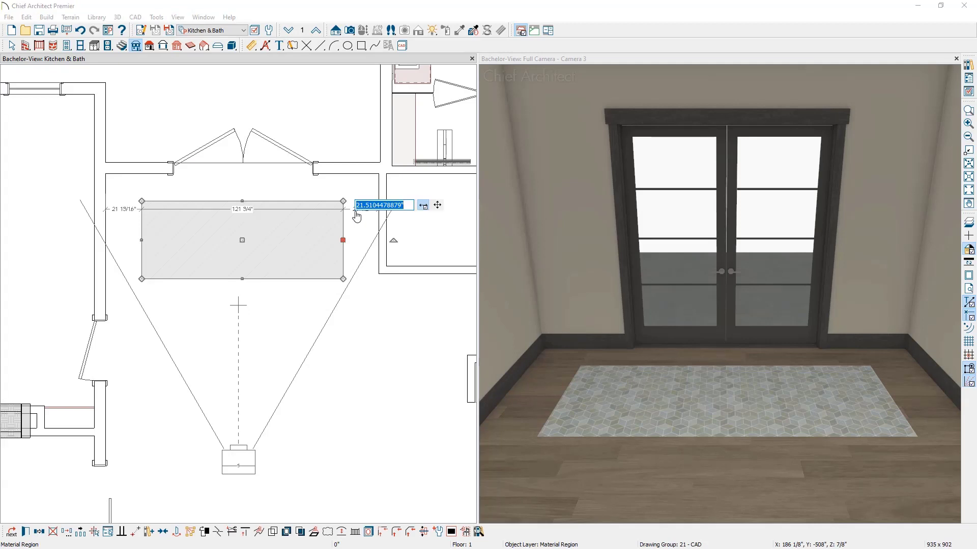
pyautogui.write('15')
pyautogui.press('Escape')
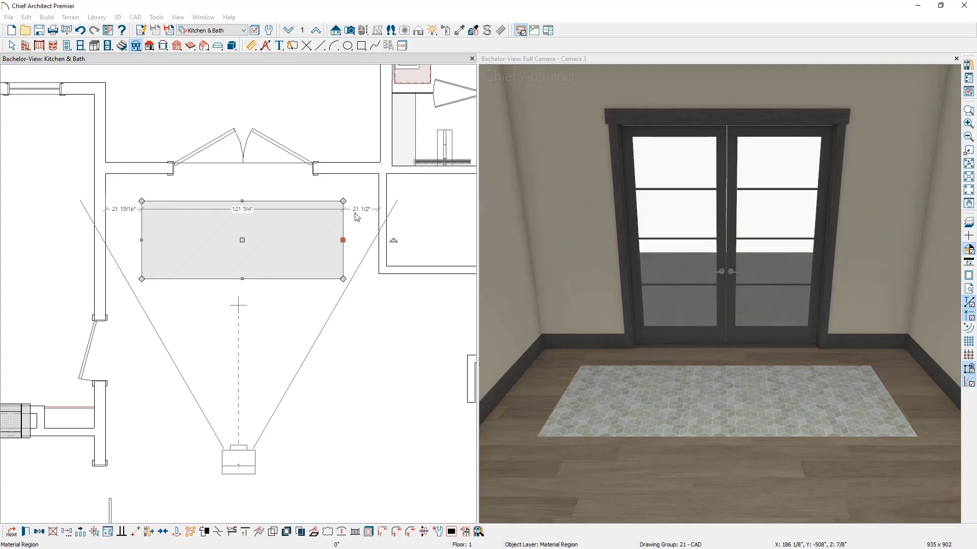
# - Set the distance from the material region's upper edge to the double-door wall to 15"
pyautogui.click(322, 201)
pyautogui.click(320, 191)
pyautogui.write('15')
pyautogui.press('Return')
# - Set the distance from the material region's left edge to the adjacent wall to 15", and deselect the region
pyautogui.click(139, 243)
pyautogui.click(136, 246)
pyautogui.write('15')
pyautogui.press('Return')
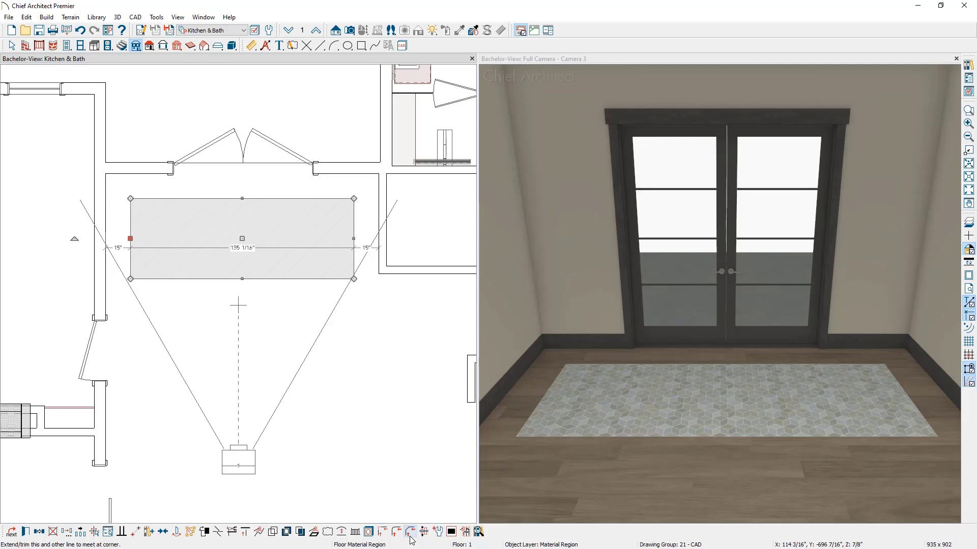
pyautogui.press('Escape')
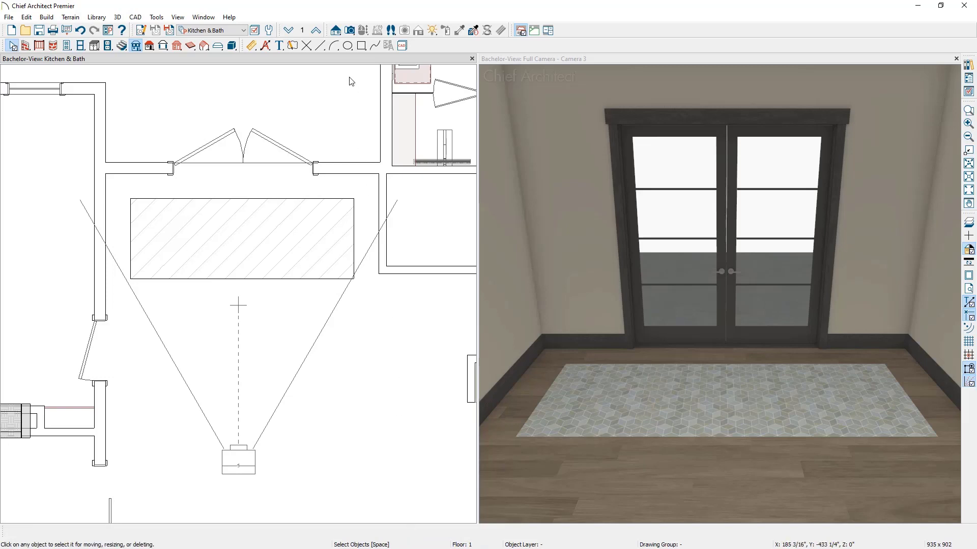
# - Draw a CAD circle about 67" in diameter on the floor plan, below the rectangular material region
pyautogui.click(346, 47)
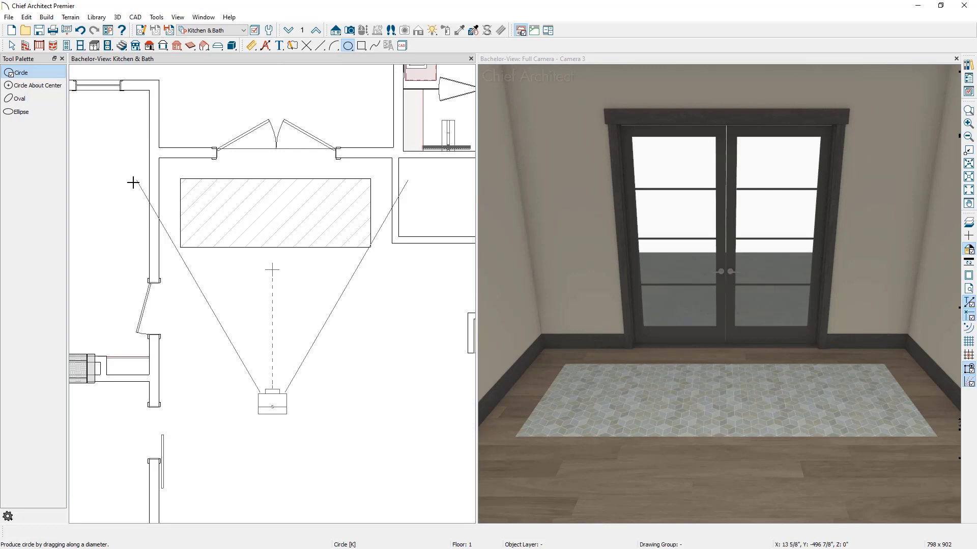
pyautogui.moveTo(254, 290); pyautogui.dragTo(325, 357)
pyautogui.press('space')
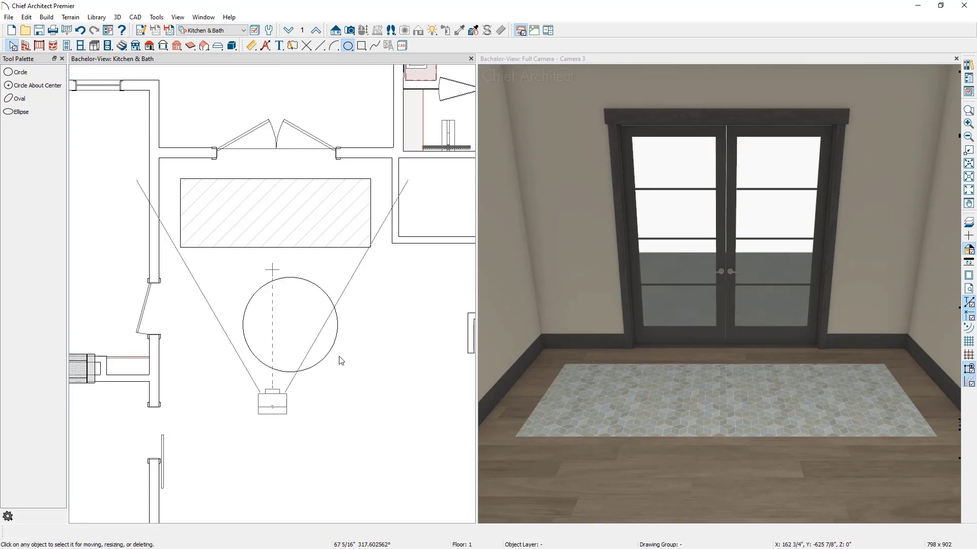
# - Convert the CAD circle to a Material Region on its default layer, keeping the default specification
pyautogui.click(327, 360)
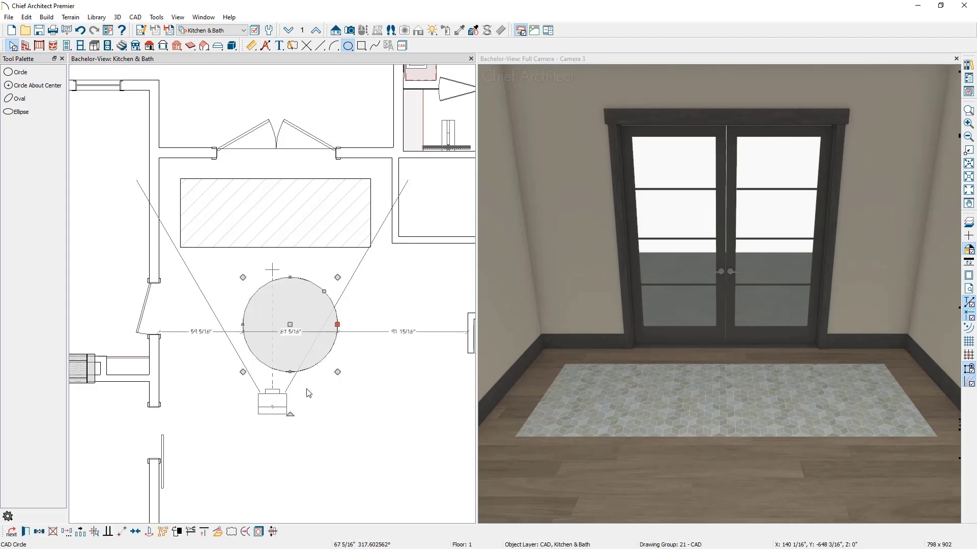
pyautogui.click(221, 532)
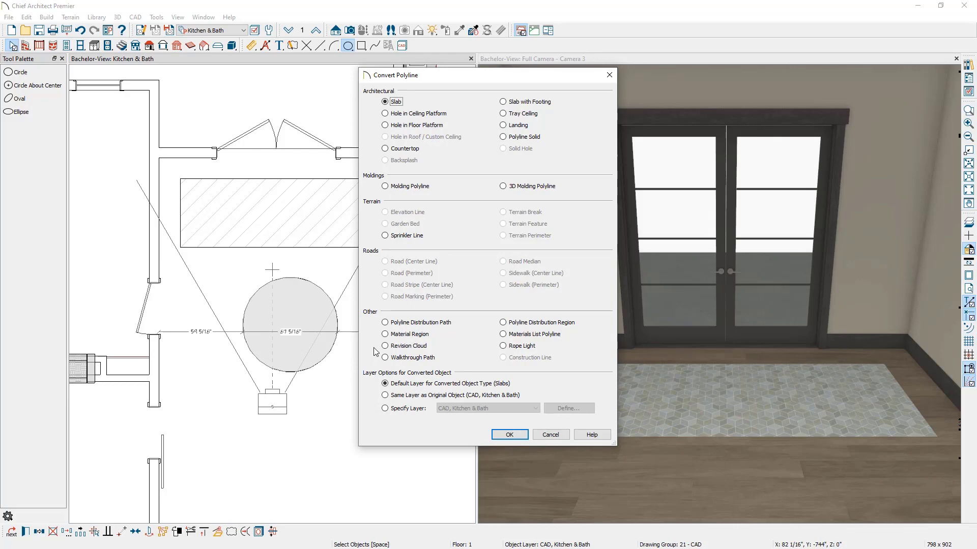
pyautogui.click(385, 335)
pyautogui.click(509, 435)
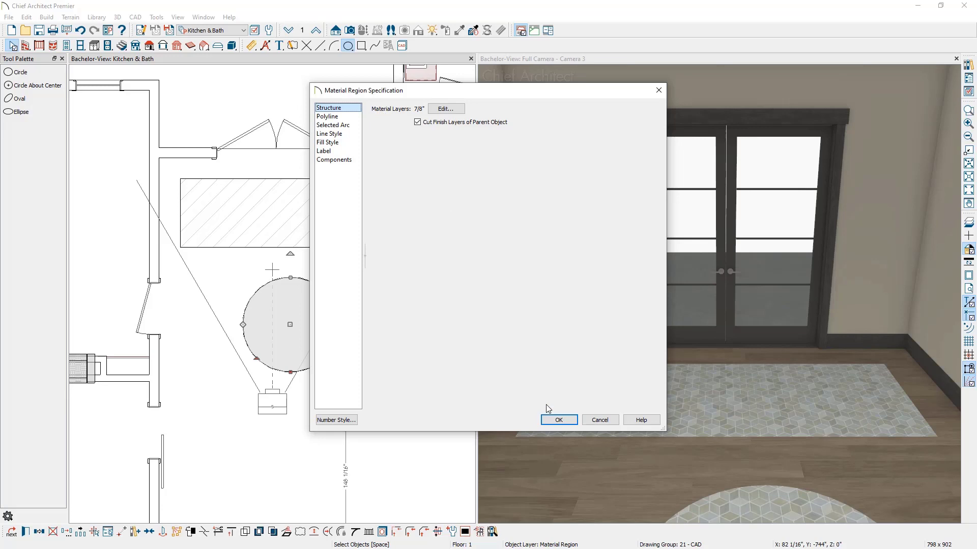
pyautogui.click(556, 424)
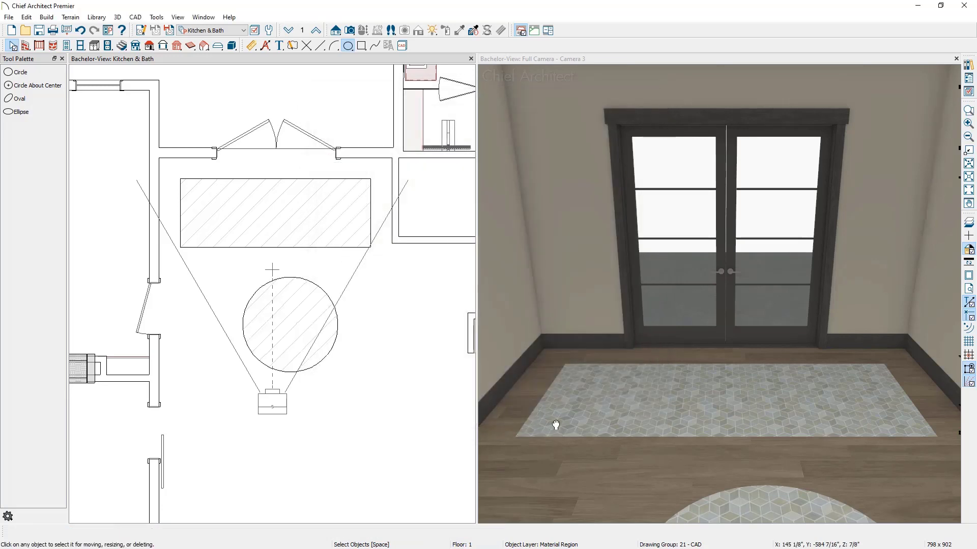
# - Add the rectangular floor material region by the double doors to the User Catalog and name it "Floor Material Region"
pyautogui.click(705, 428)
pyautogui.moveTo(706, 428); pyautogui.dragTo(698, 284)
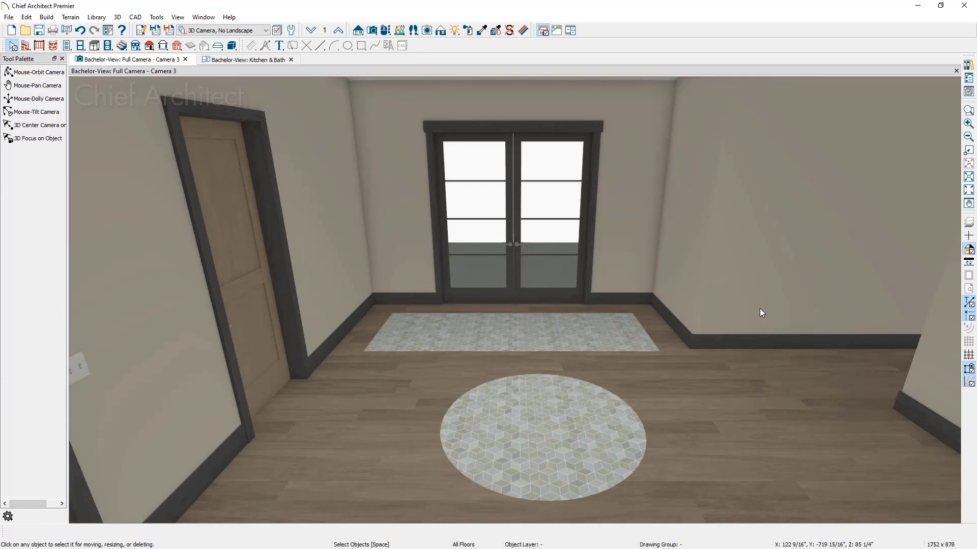
pyautogui.click(580, 330)
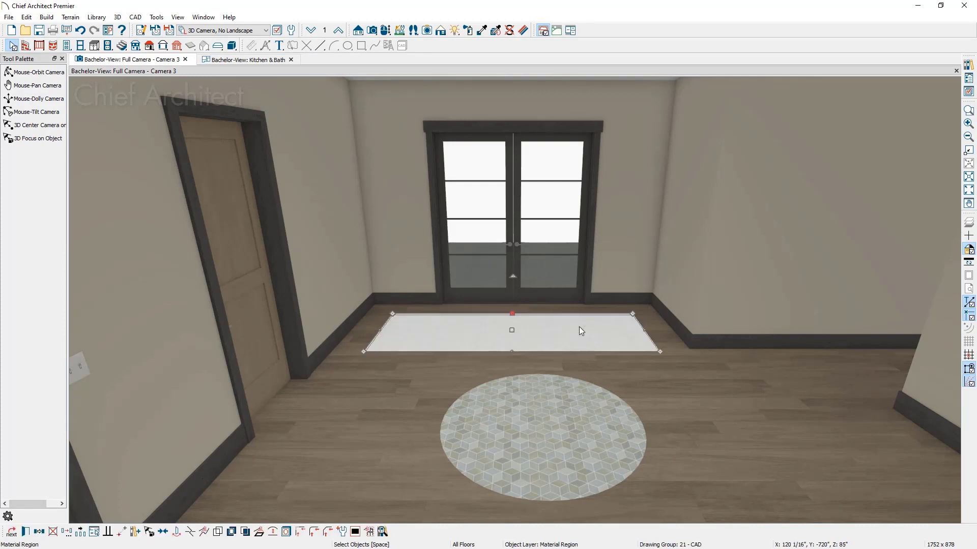
pyautogui.click(136, 533)
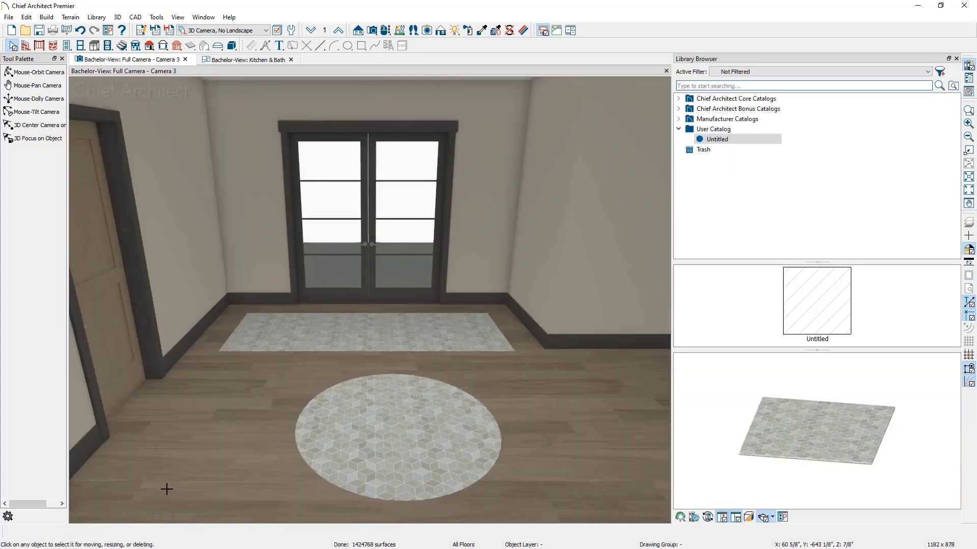
pyautogui.click(719, 140)
pyautogui.click(719, 140)
pyautogui.write('Flo')
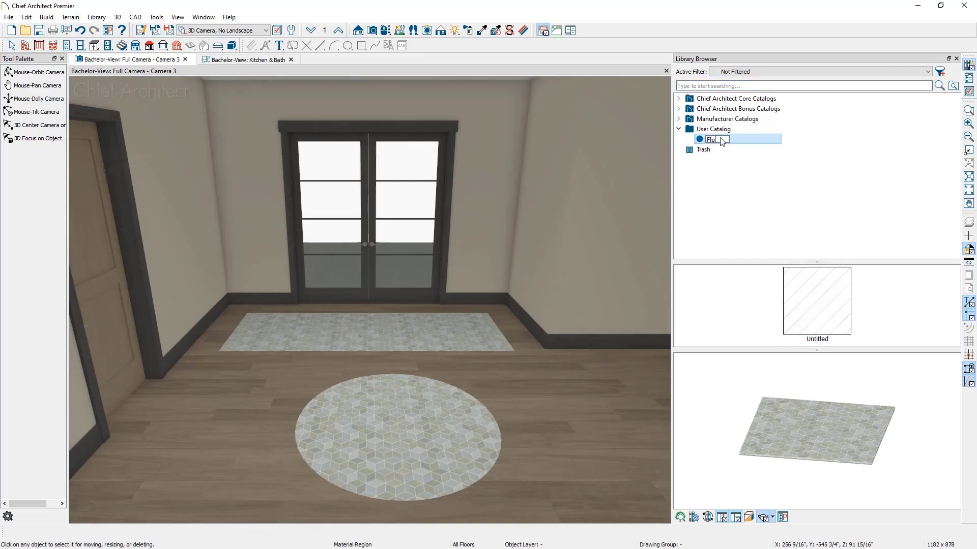
pyautogui.write('or Material Region')
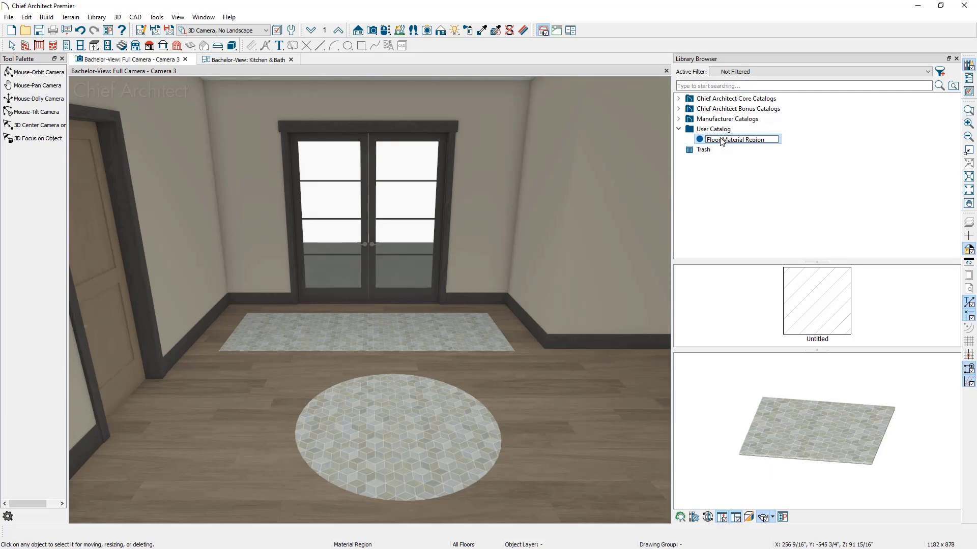
pyautogui.press('Return')
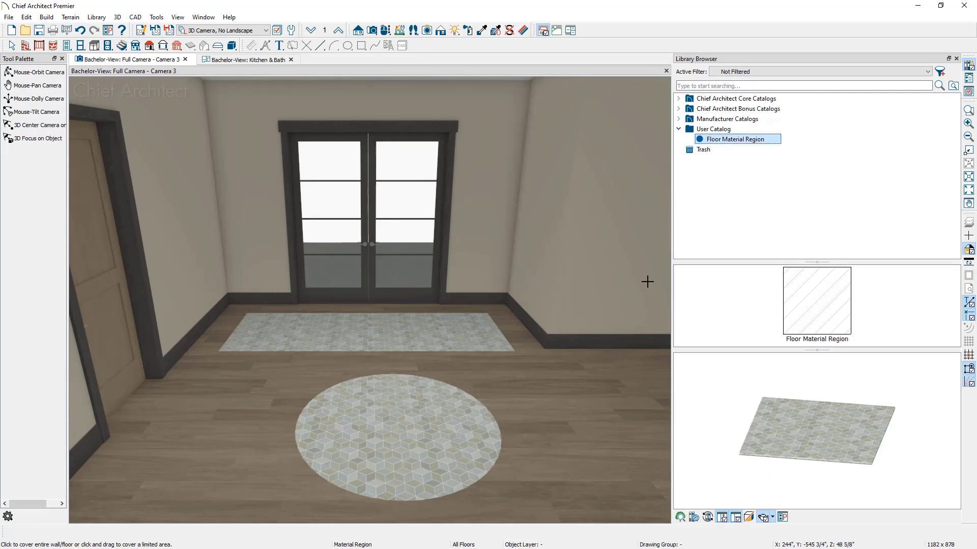
# - Place the saved Floor Material Region as a small rectangle on the wood floor to the right of the circle, and close the Library Browser
pyautogui.moveTo(626, 354); pyautogui.dragTo(672, 437)
pyautogui.scroll(3, 479, 368)
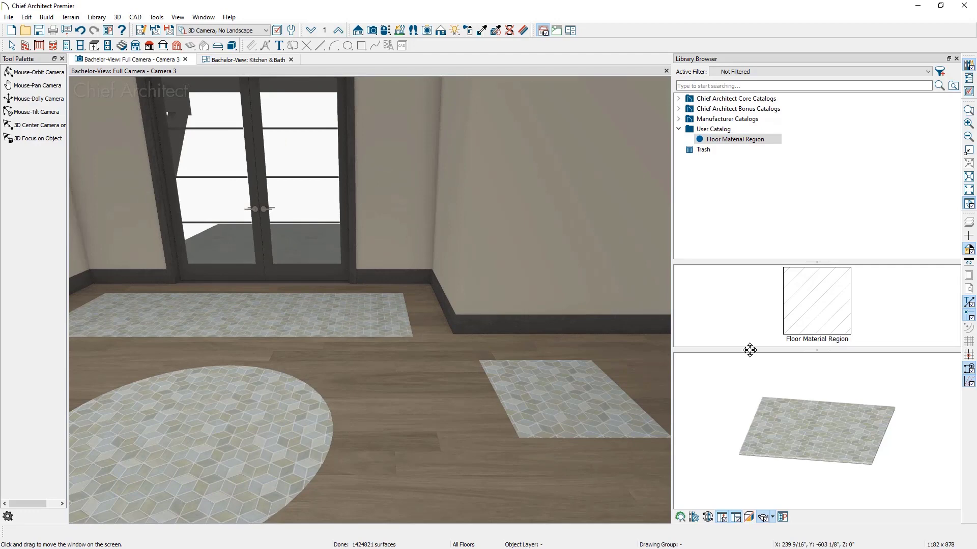
pyautogui.click(956, 59)
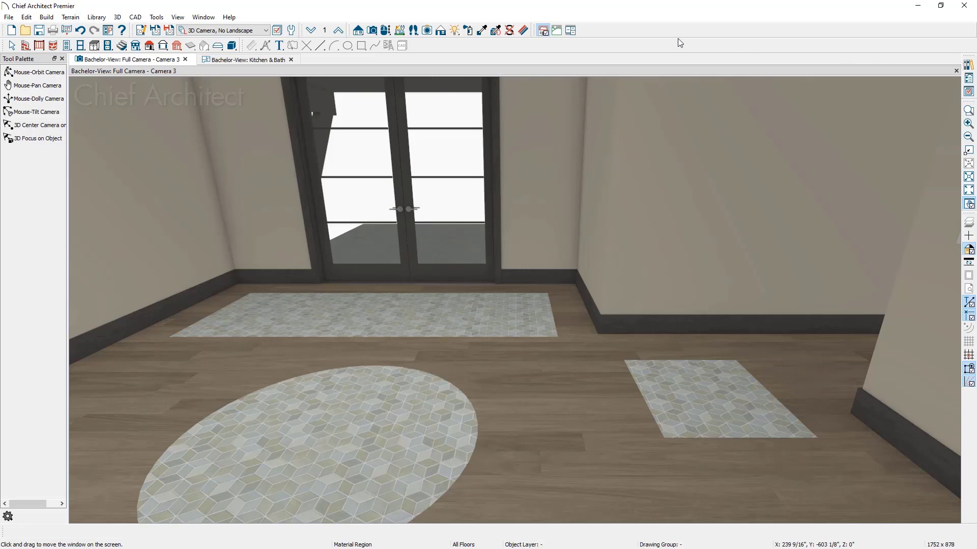
# - Arrange the plan and camera views side by side and draw a tall rectangular Wall Material Region on the wall right of the double doors
pyautogui.moveTo(230, 62); pyautogui.dragTo(180, 152)
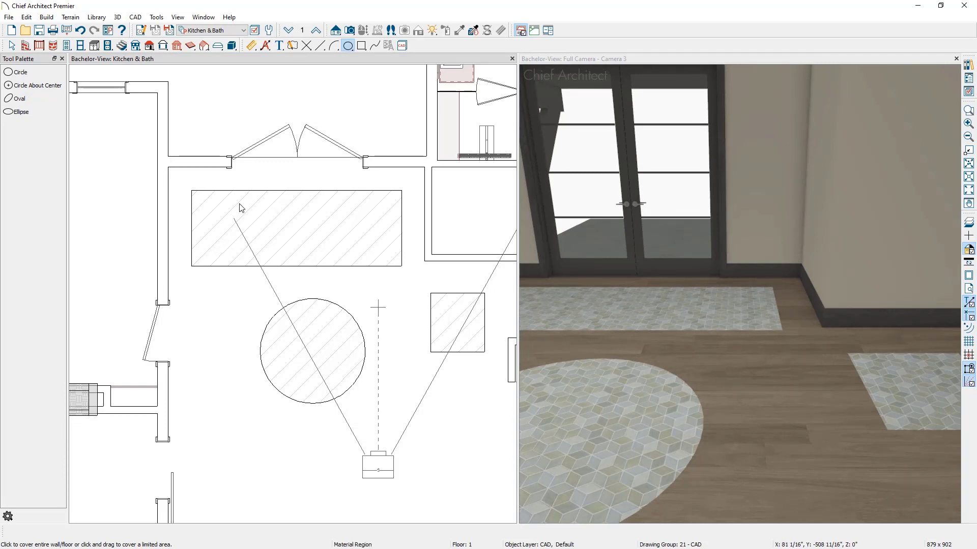
pyautogui.click(547, 58)
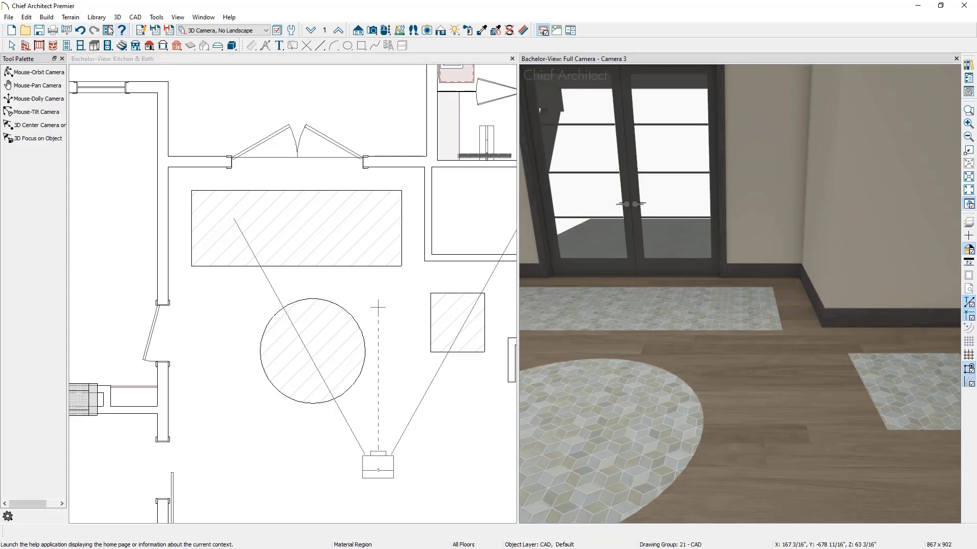
pyautogui.click(57, 20)
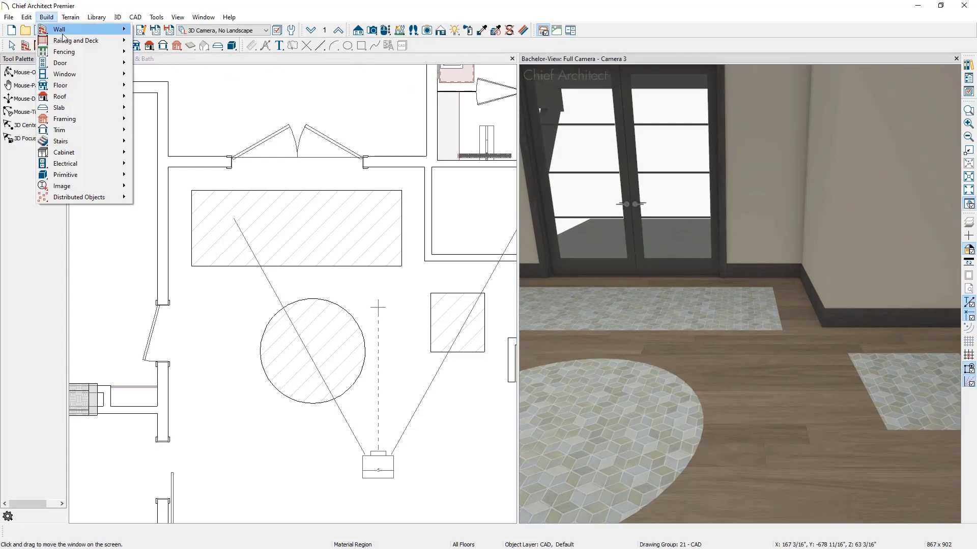
pyautogui.moveTo(63, 30)
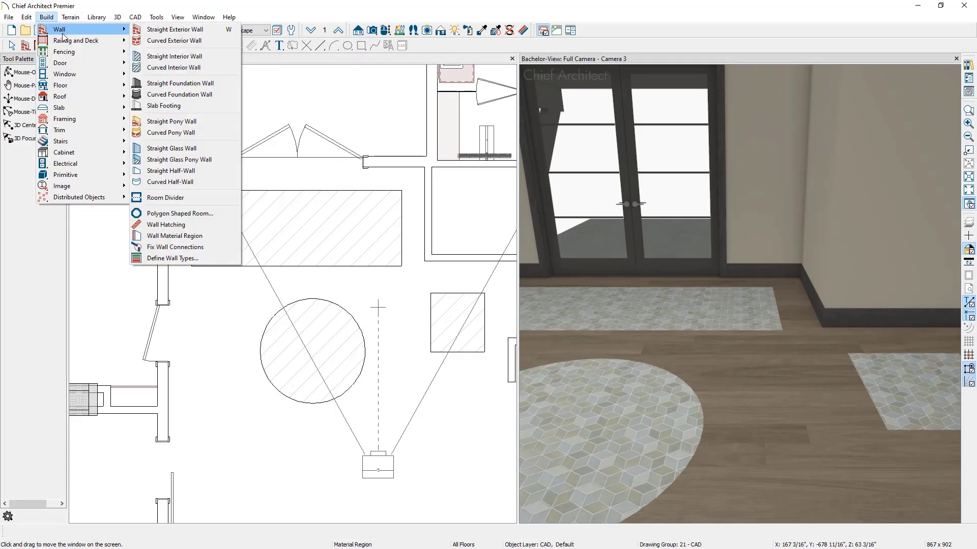
pyautogui.click(203, 236)
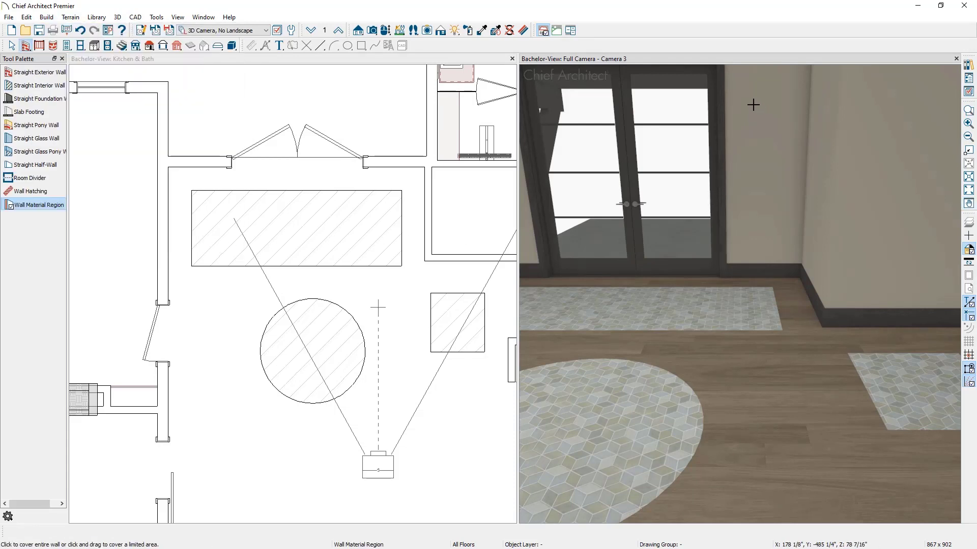
pyautogui.moveTo(752, 110); pyautogui.dragTo(797, 221)
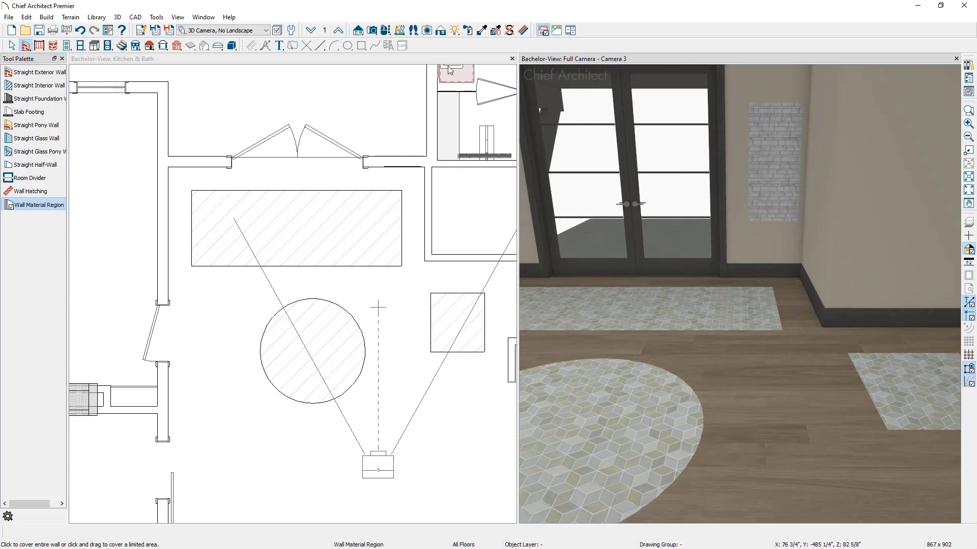
# - Examine the structure settings of the wall material region beside the double doors, and close them without changes
pyautogui.click(347, 46)
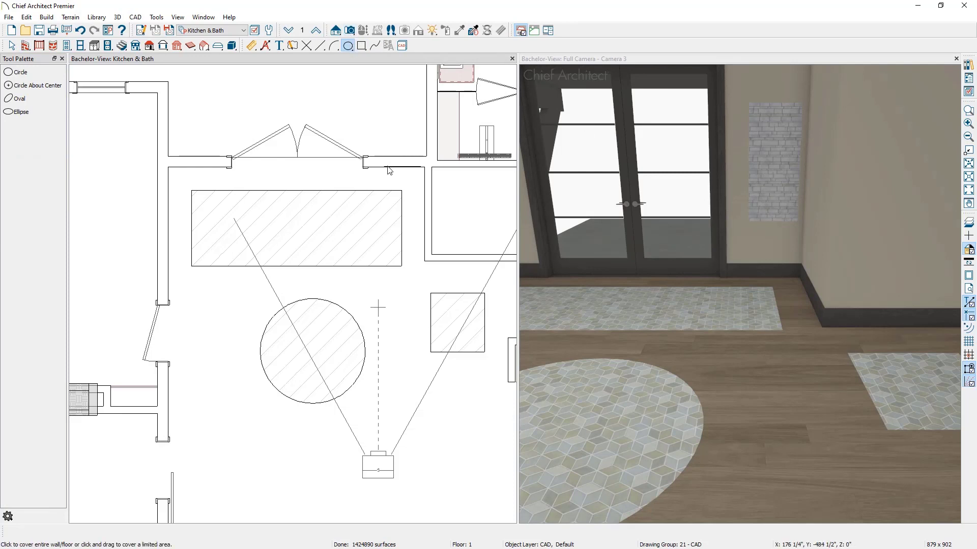
pyautogui.click(265, 45)
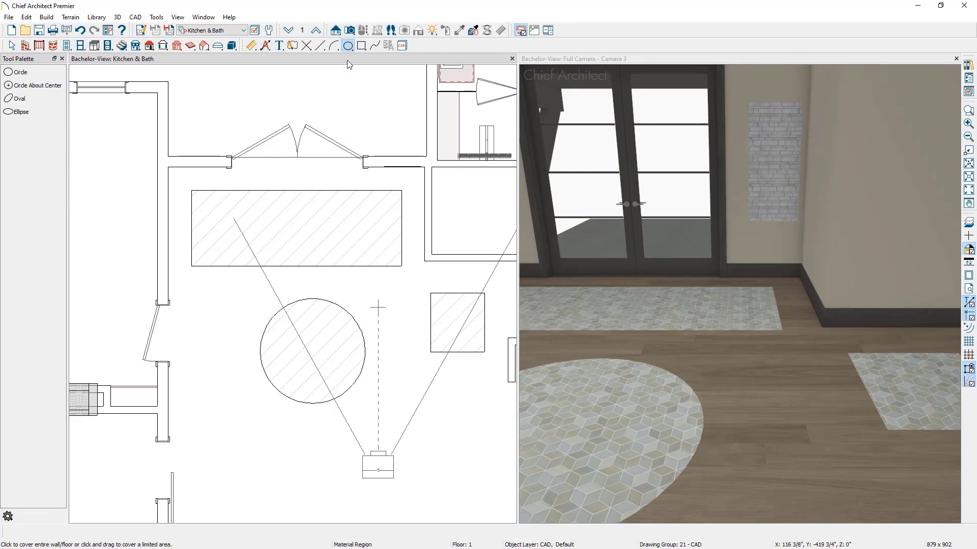
pyautogui.click(671, 60)
pyautogui.doubleClick(774, 130)
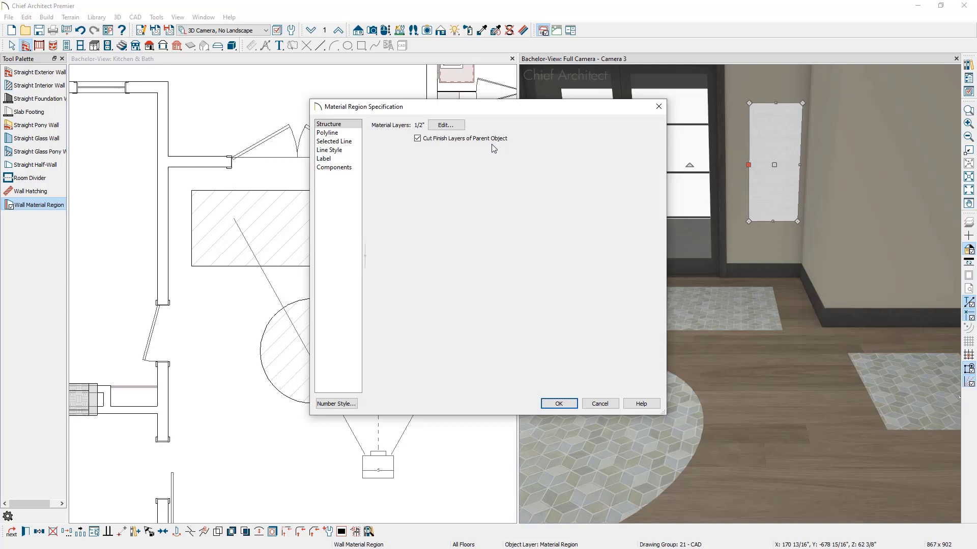
pyautogui.click(597, 403)
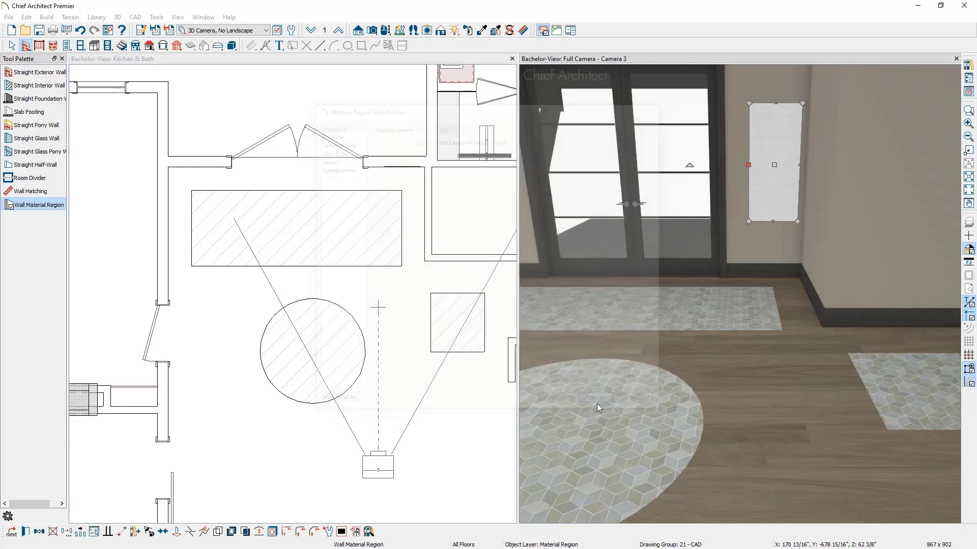
pyautogui.press('Escape')
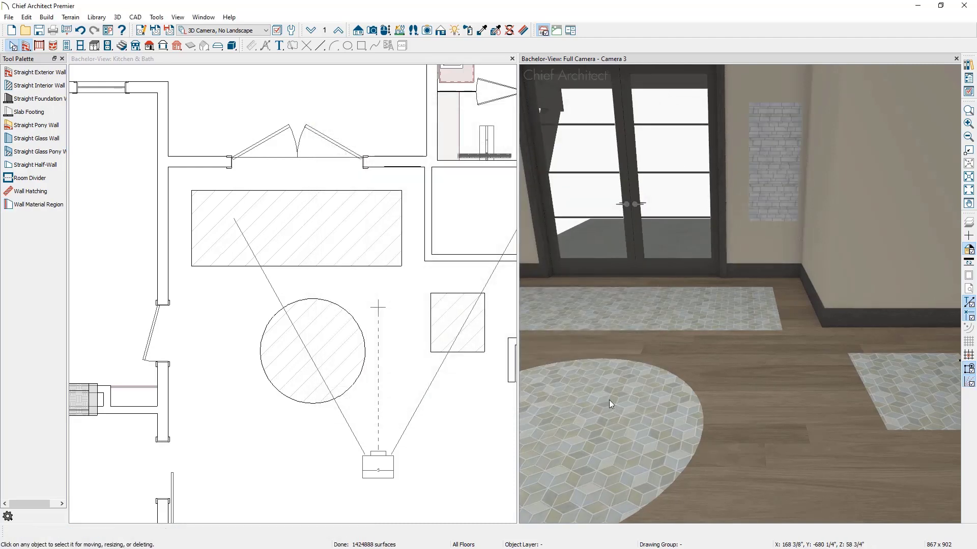
# - Examine the layers in the wall type definition of the double-door wall, and leave it without changes
pyautogui.click(758, 245)
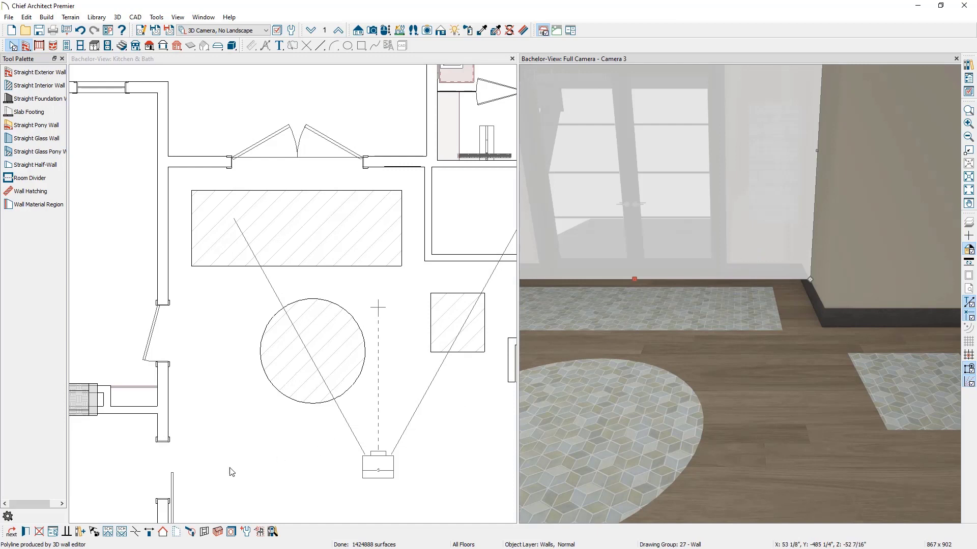
pyautogui.click(24, 532)
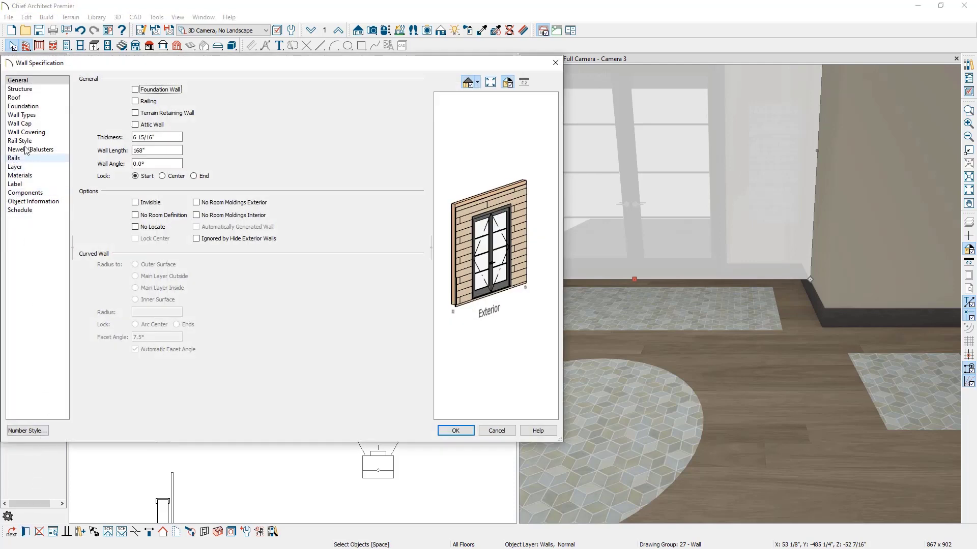
pyautogui.click(26, 116)
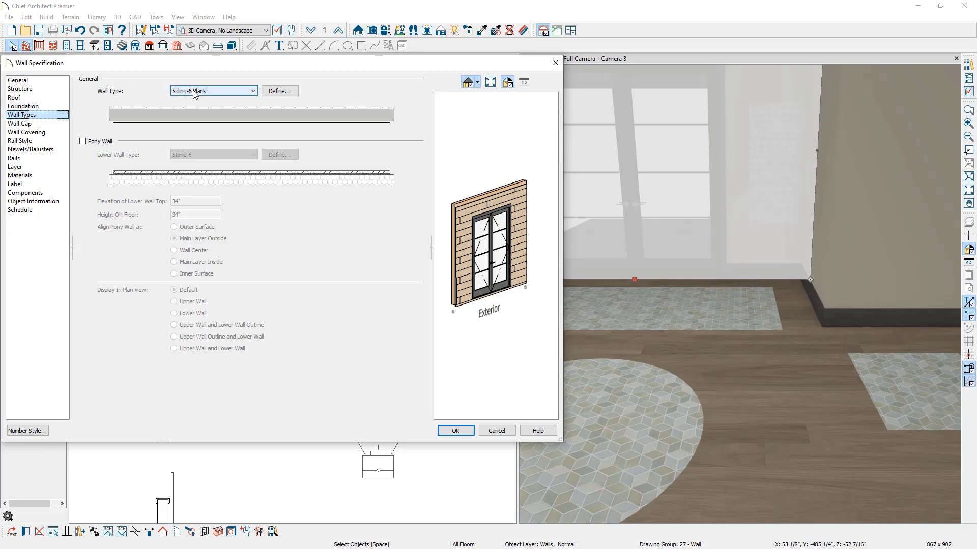
pyautogui.click(274, 92)
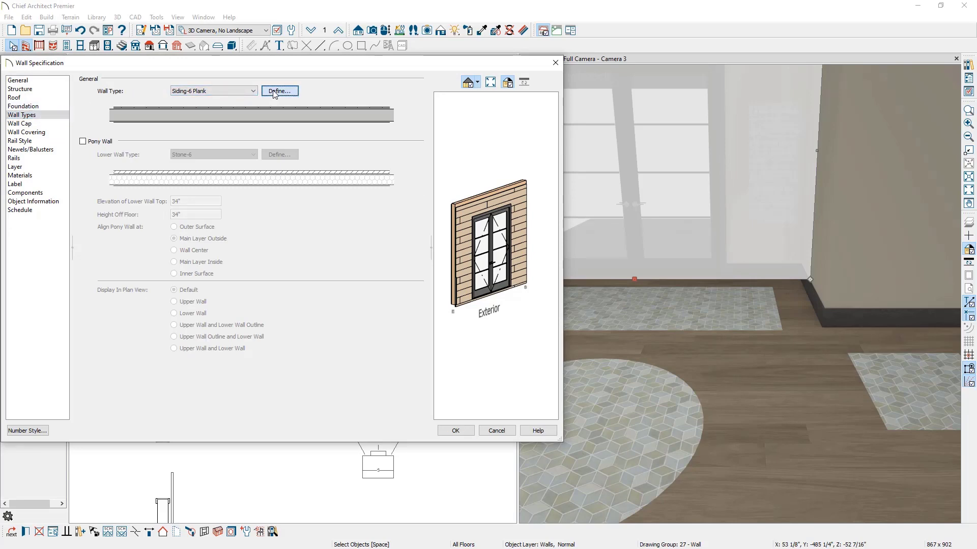
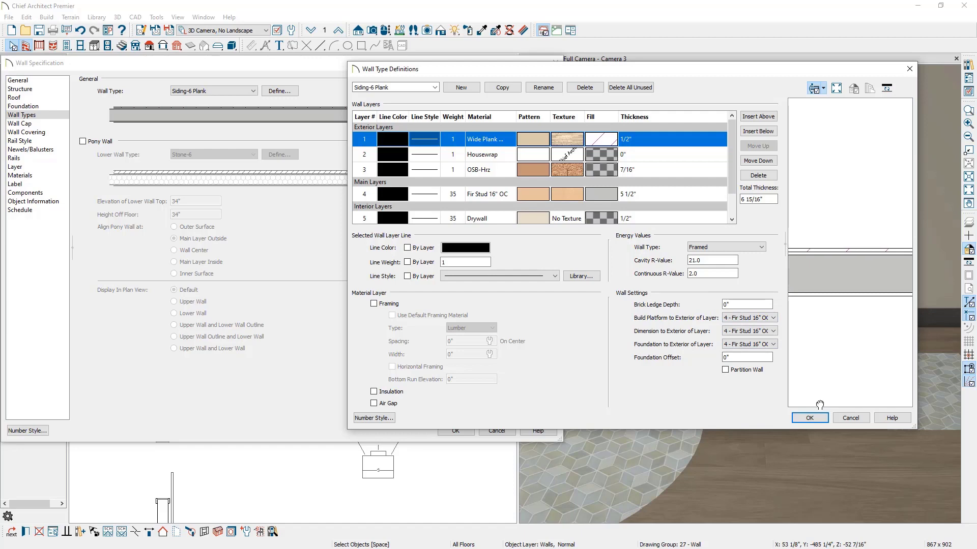
pyautogui.click(846, 420)
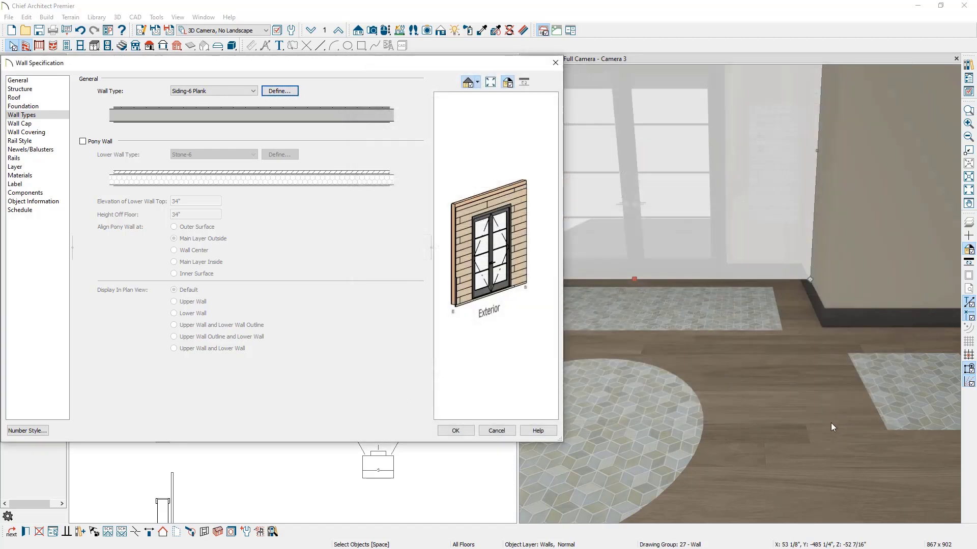
pyautogui.click(504, 433)
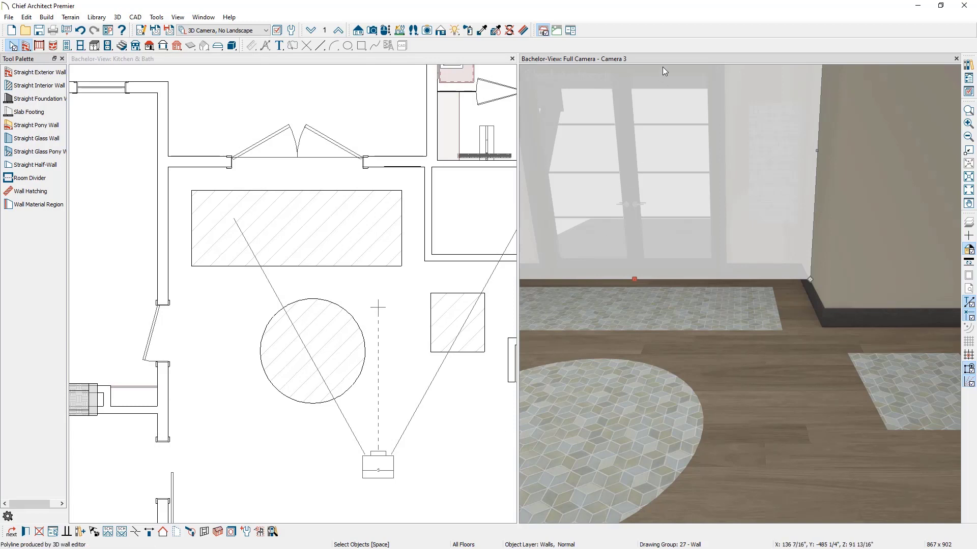
# - Dock the camera view back at full size alongside the plan view and orbit it to face the kitchen's cooktop wall
pyautogui.moveTo(667, 58); pyautogui.dragTo(576, 180)
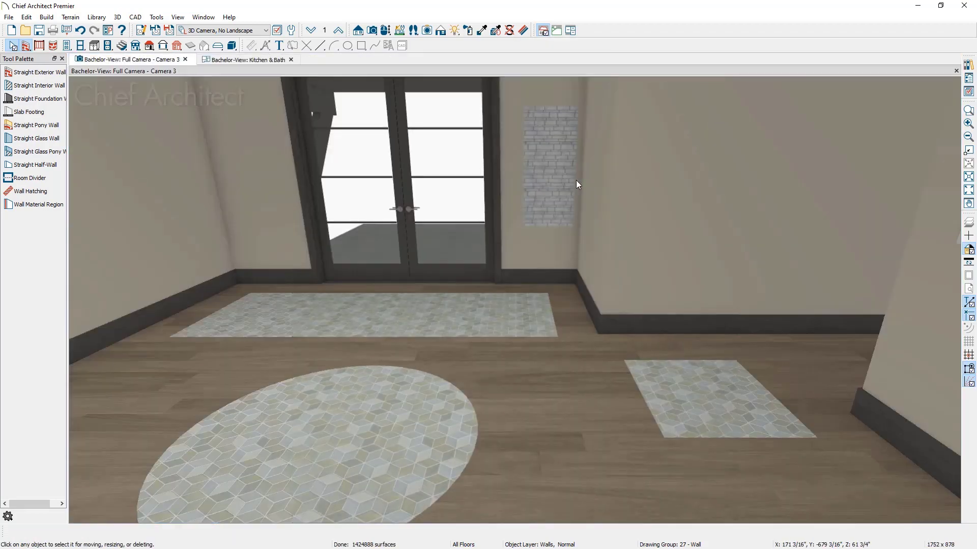
pyautogui.click(386, 30)
pyautogui.moveTo(487, 200); pyautogui.dragTo(541, 262)
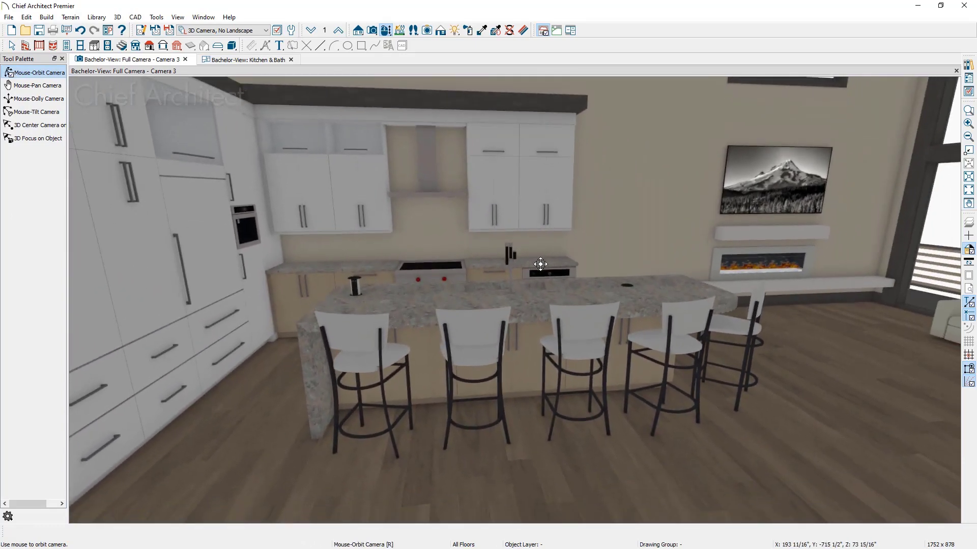
# - Try a Wall Material Region on the wall between the kitchen's base and wall cabinets
pyautogui.click(46, 17)
pyautogui.moveTo(62, 30)
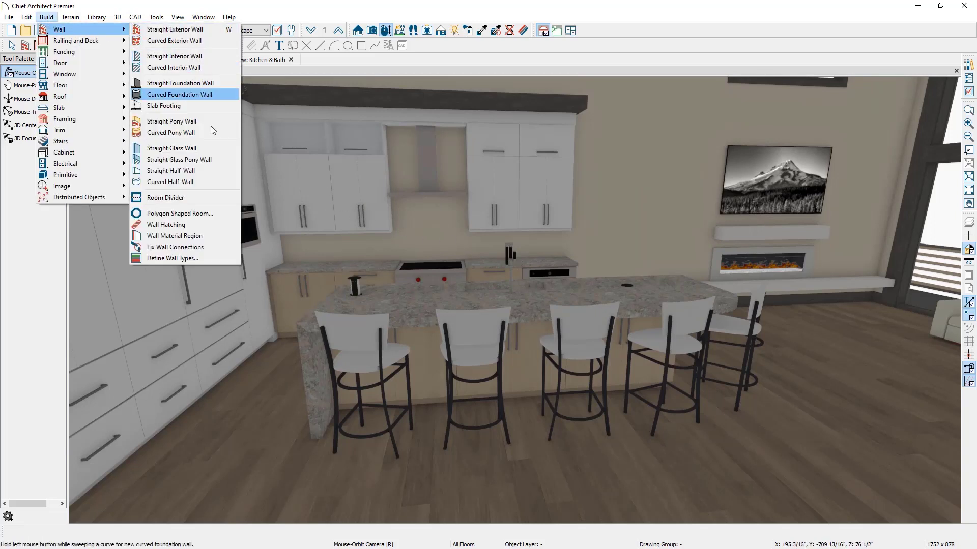
pyautogui.click(228, 235)
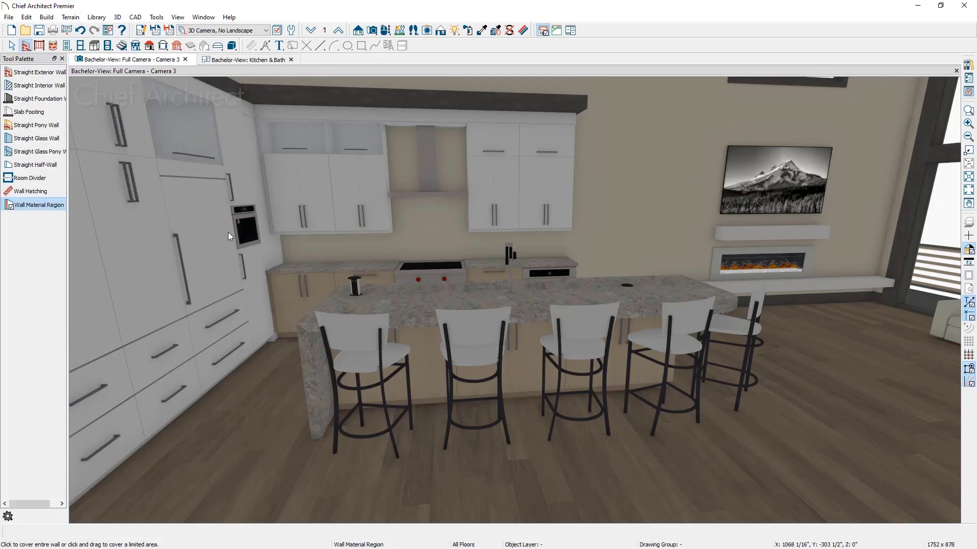
pyautogui.click(545, 248)
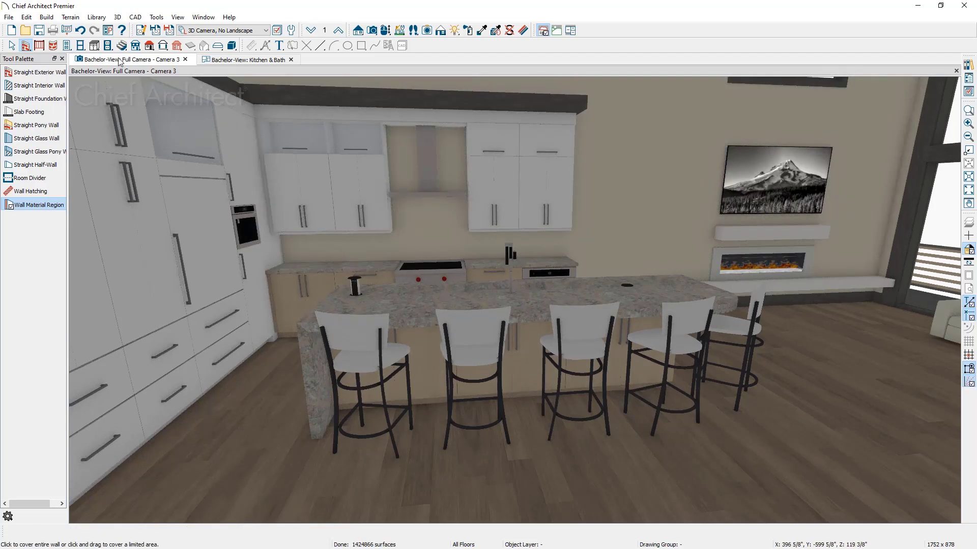
# - Add a Custom Backsplash to the cooktop wall, filling the area between the cabinets and behind the range hood
pyautogui.click(47, 18)
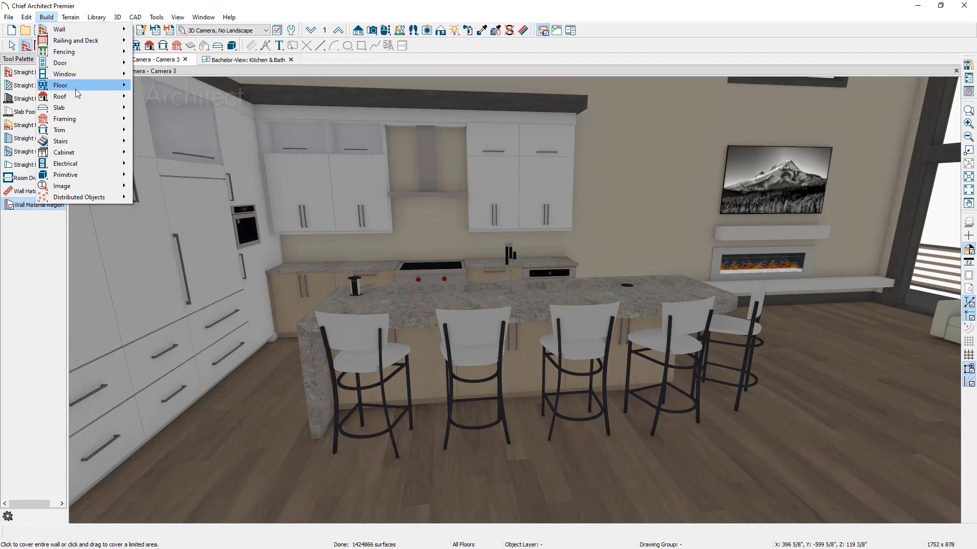
pyautogui.moveTo(90, 157)
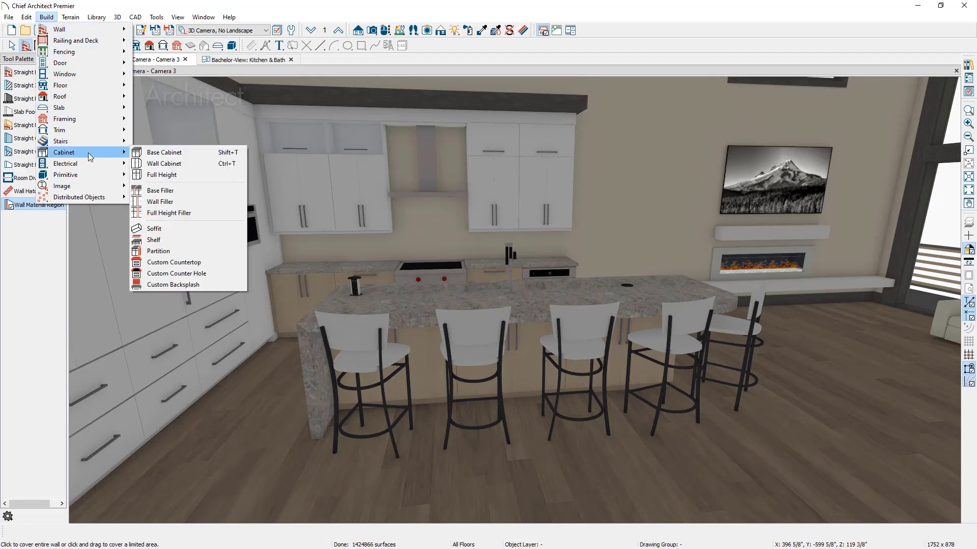
pyautogui.click(184, 286)
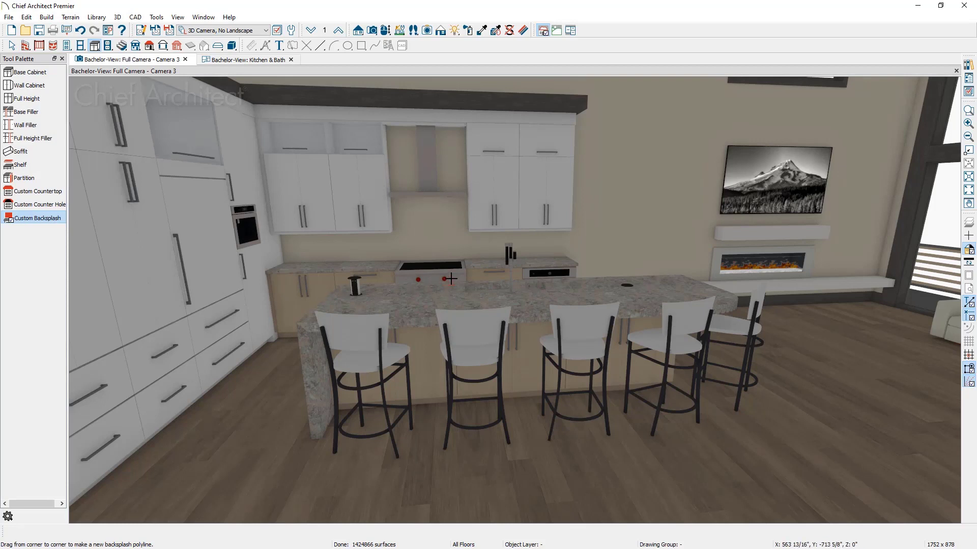
pyautogui.click(532, 244)
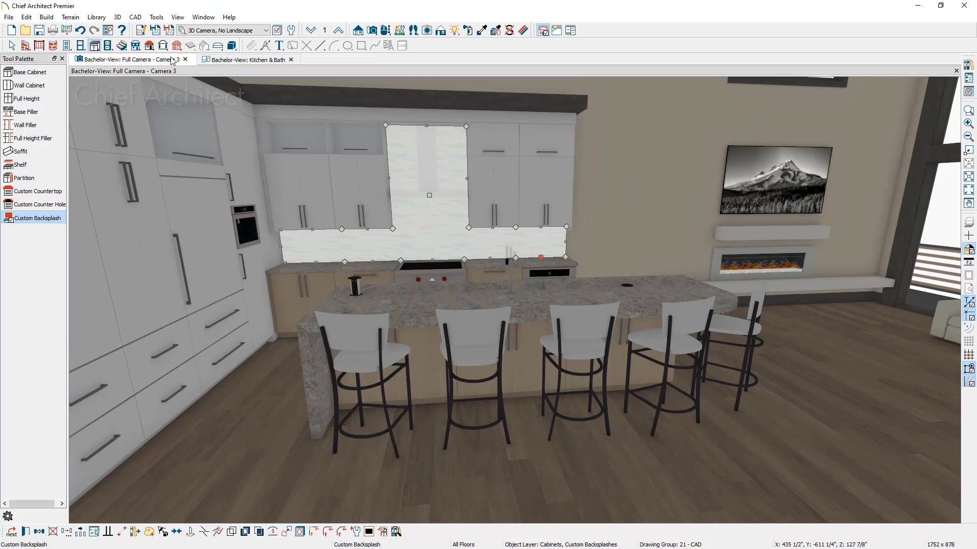
# - Cover the entire kitchen and fireplace wall with a Wall Material Region
pyautogui.click(46, 17)
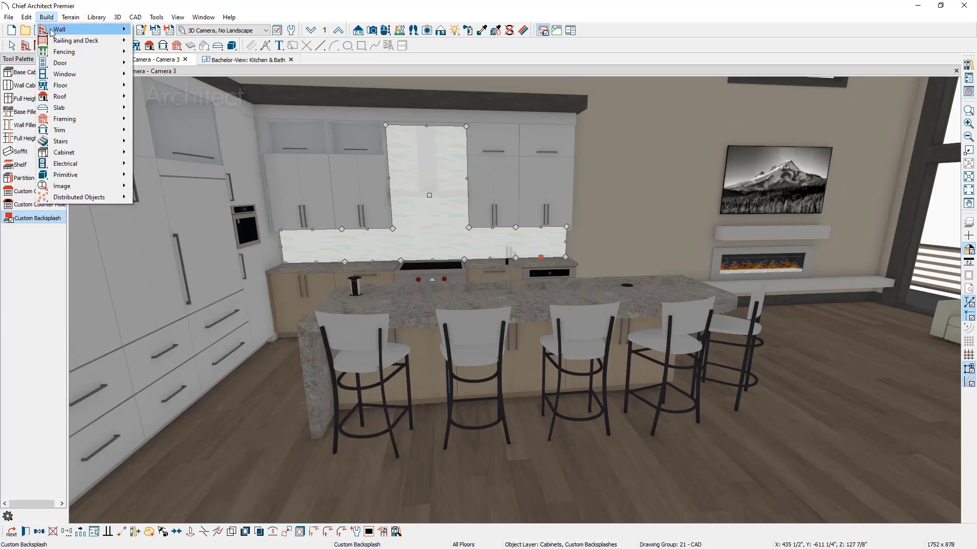
pyautogui.moveTo(66, 29)
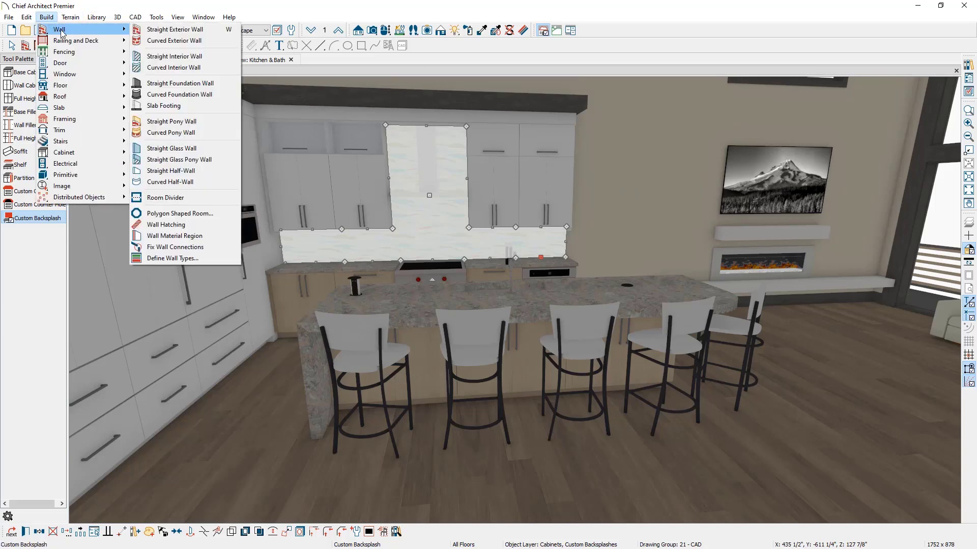
pyautogui.click(223, 233)
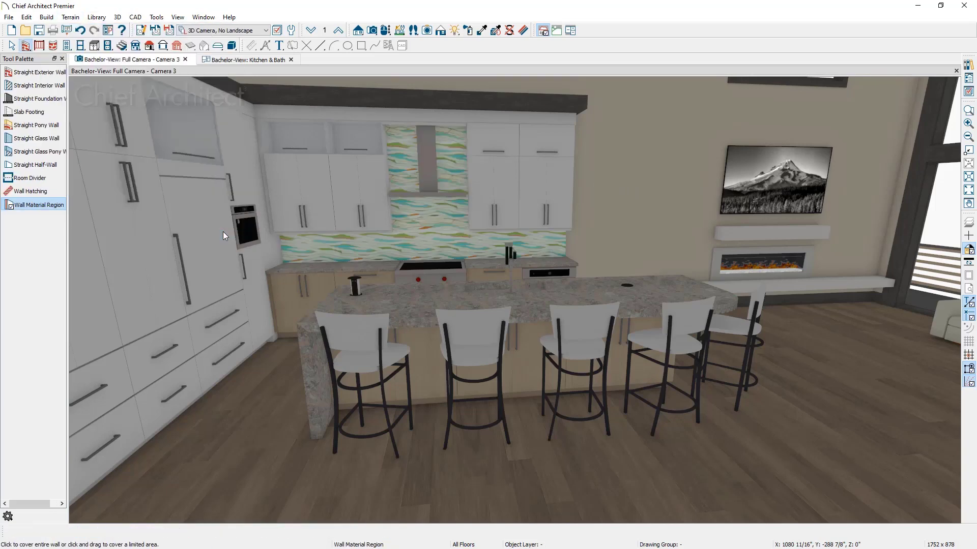
pyautogui.click(643, 237)
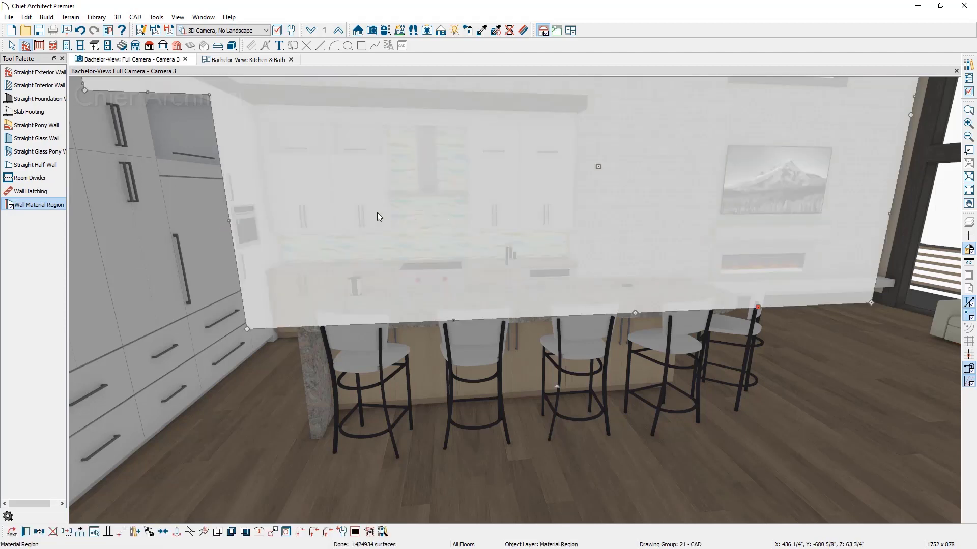
pyautogui.moveTo(226, 221); pyautogui.dragTo(563, 244)
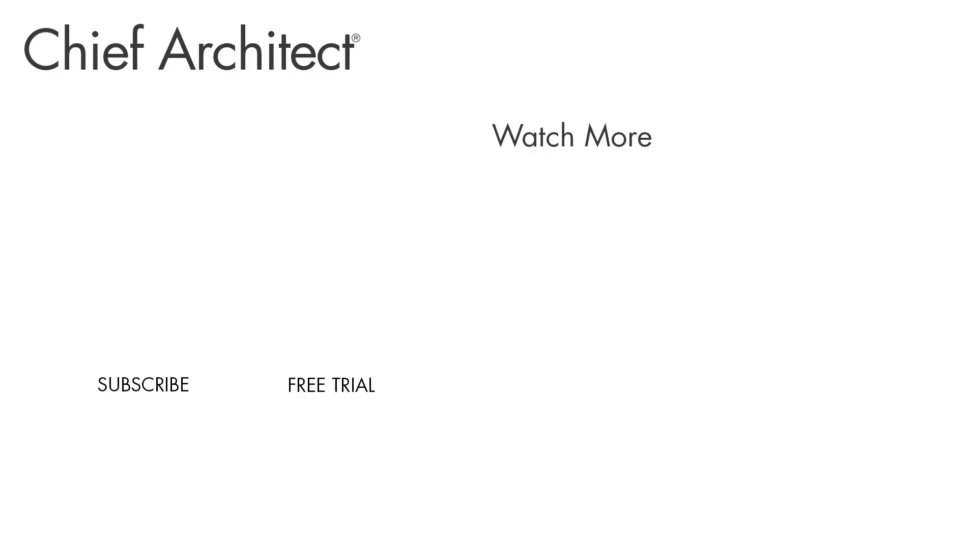